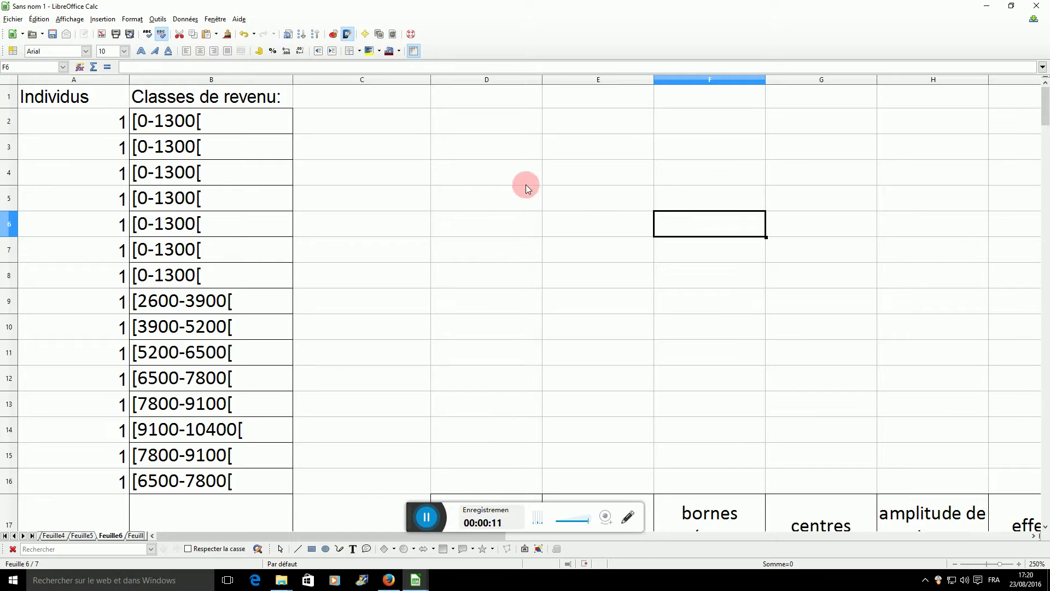
- Start a pivot table from the active selection covering the Individus and Classes de revenu data
drag(229, 117, 211, 243)
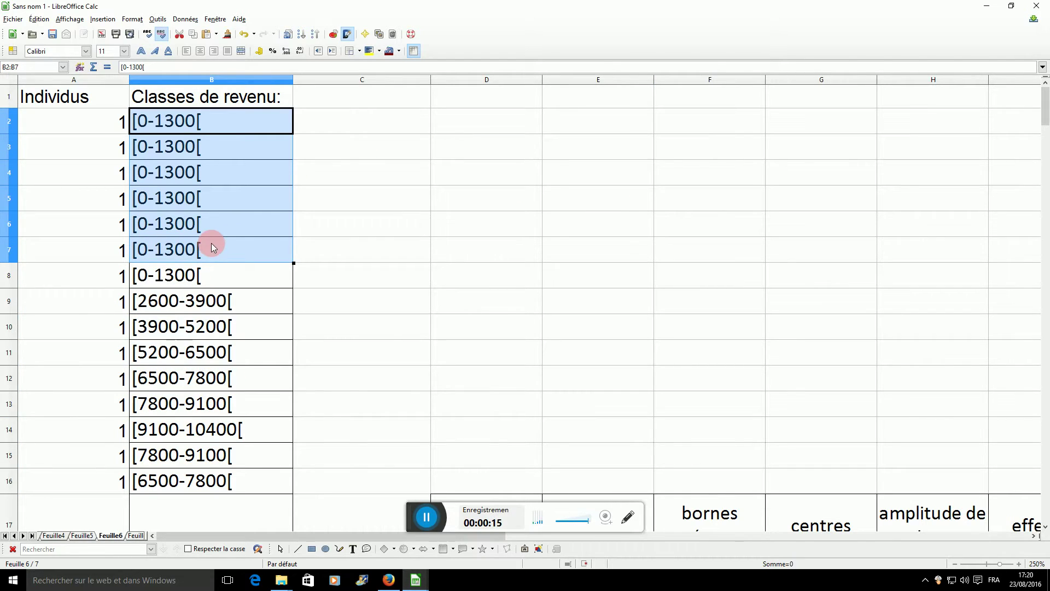
click(148, 121)
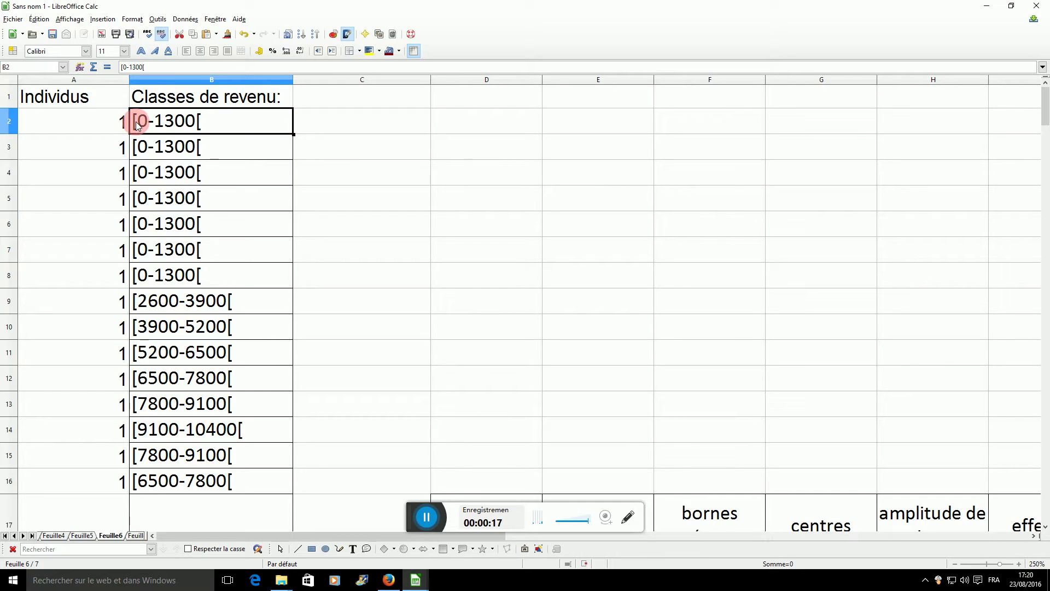
click(145, 300)
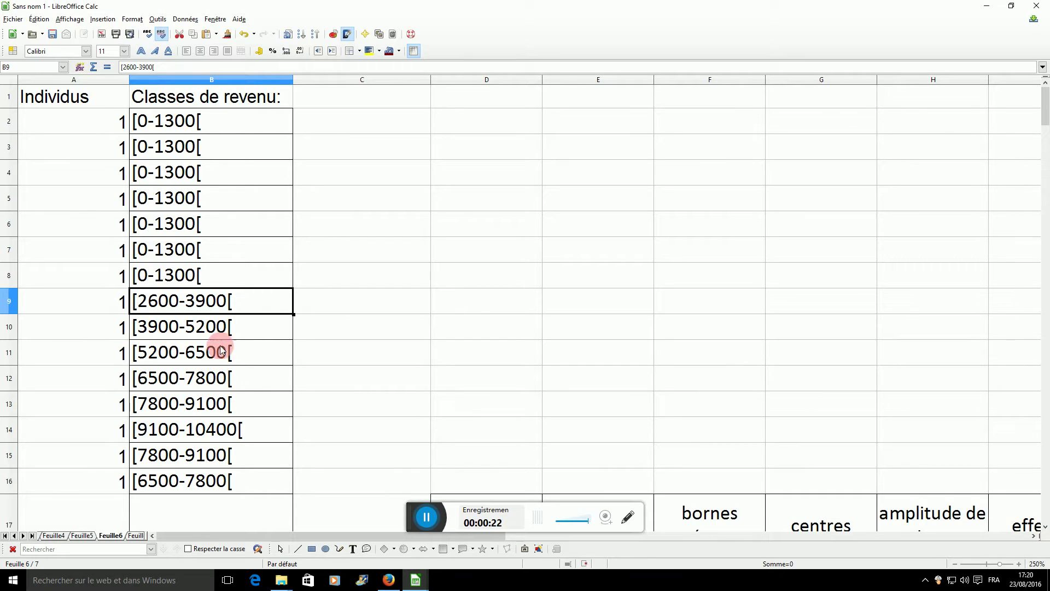
click(185, 19)
mouse_move(207, 177)
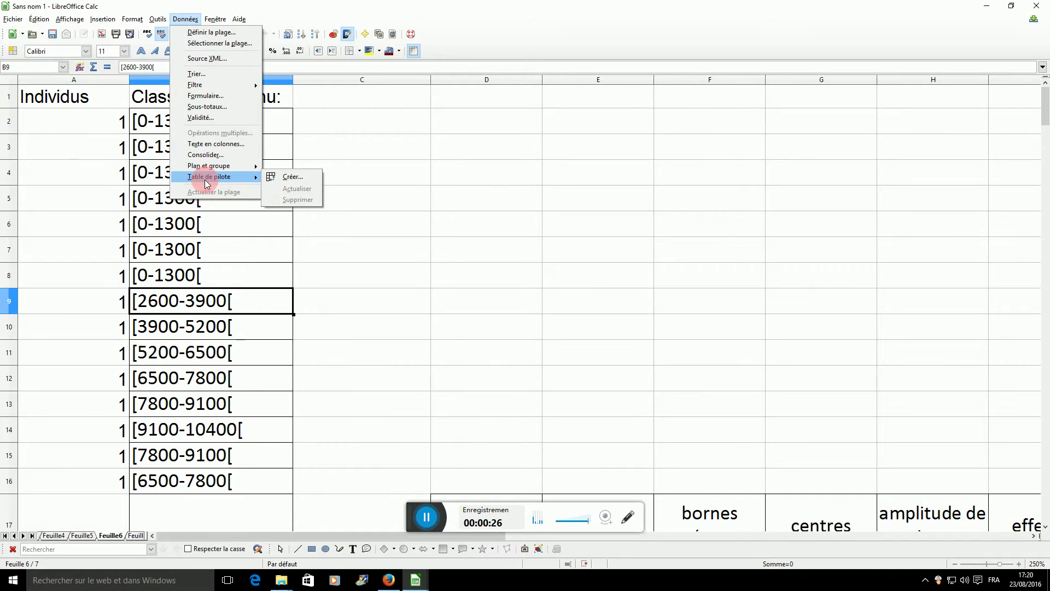
click(274, 176)
click(470, 318)
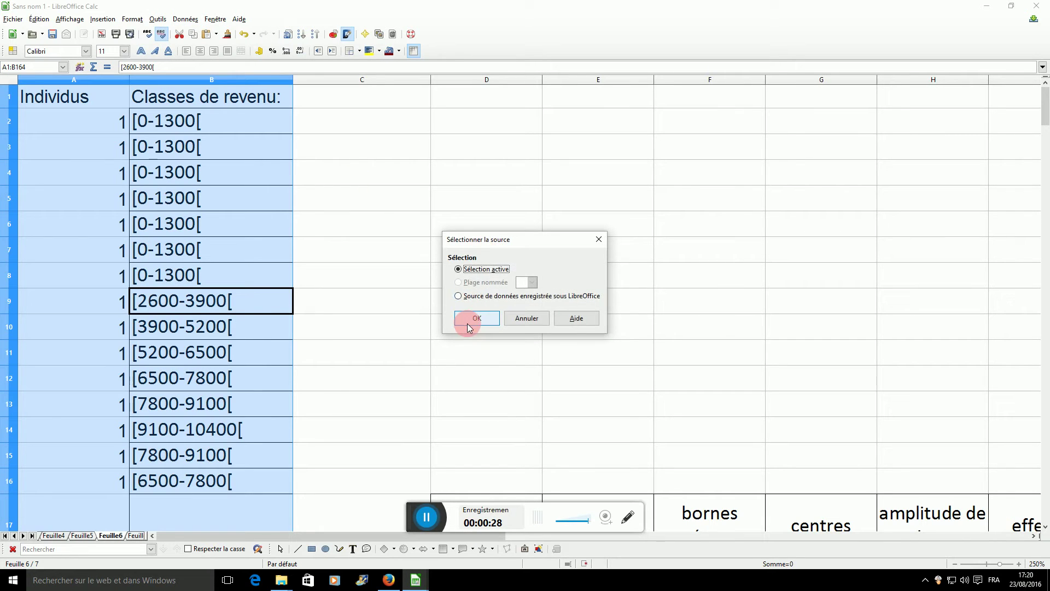
- Lay out the pivot table with Classes de revenu as the row field and the sum of Individus as the data field
drag(584, 202, 442, 298)
click(594, 224)
drag(594, 225, 365, 325)
- Set the pivot table's output destination to cell C2 of Feuille6 and create it
click(696, 381)
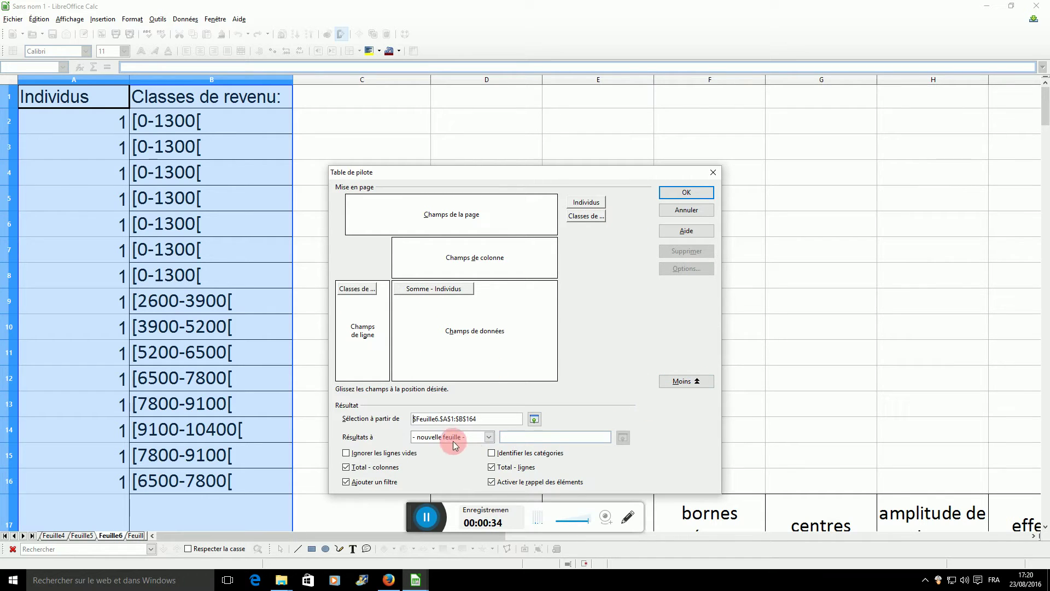
click(464, 436)
click(438, 446)
click(622, 437)
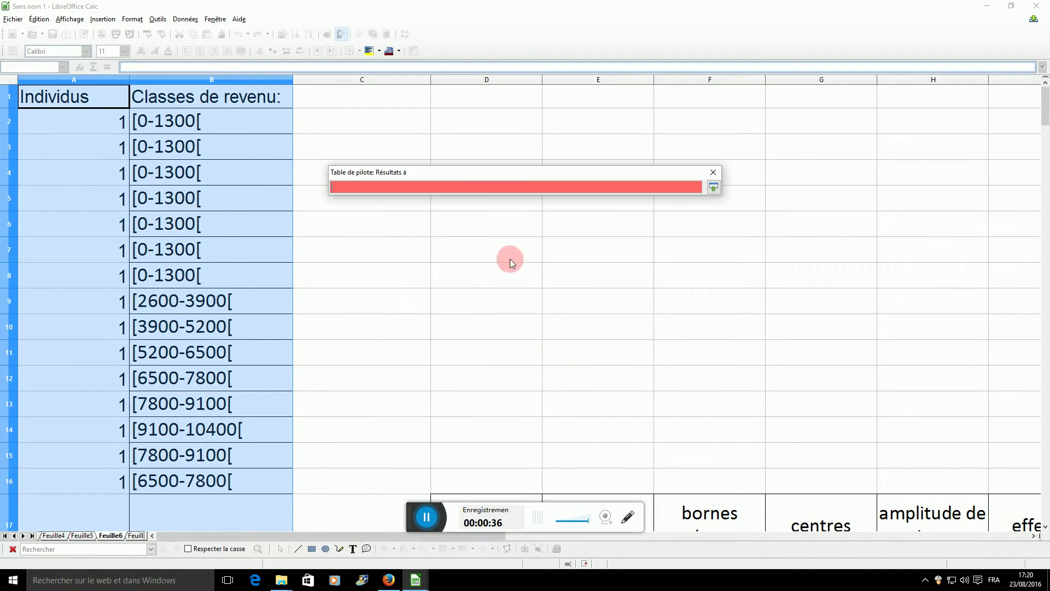
click(405, 117)
click(714, 187)
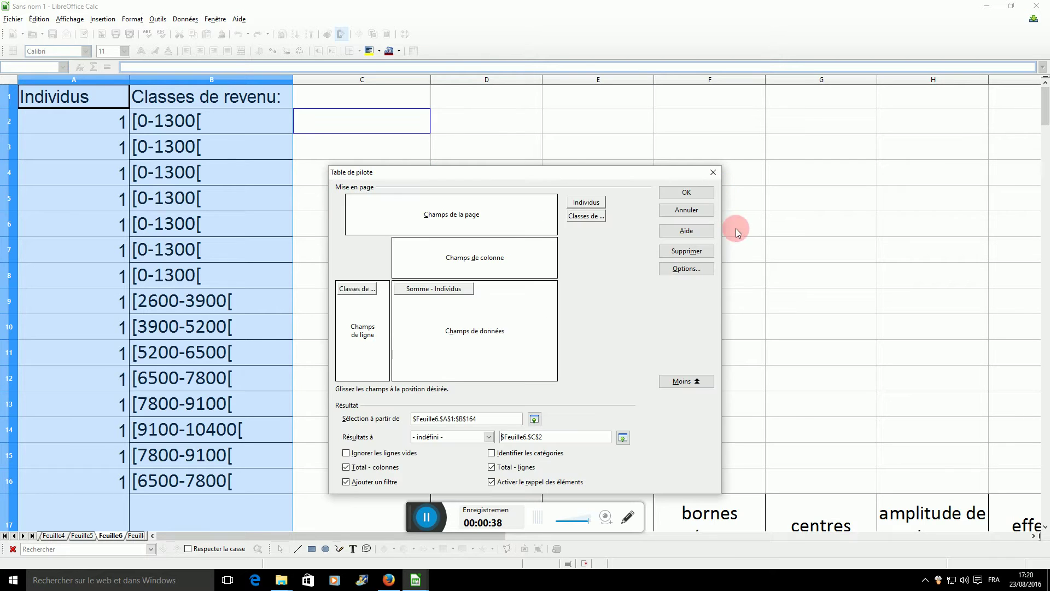
click(684, 195)
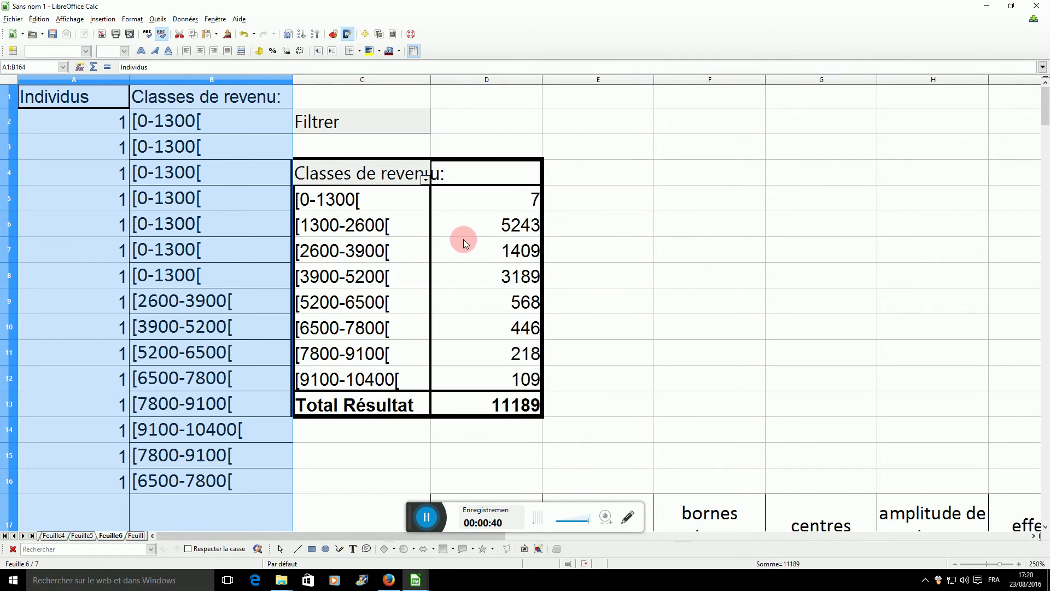
- Copy the income class labels from C5:C12 of the pivot table into the revenu column starting at D18
drag(358, 201, 373, 370)
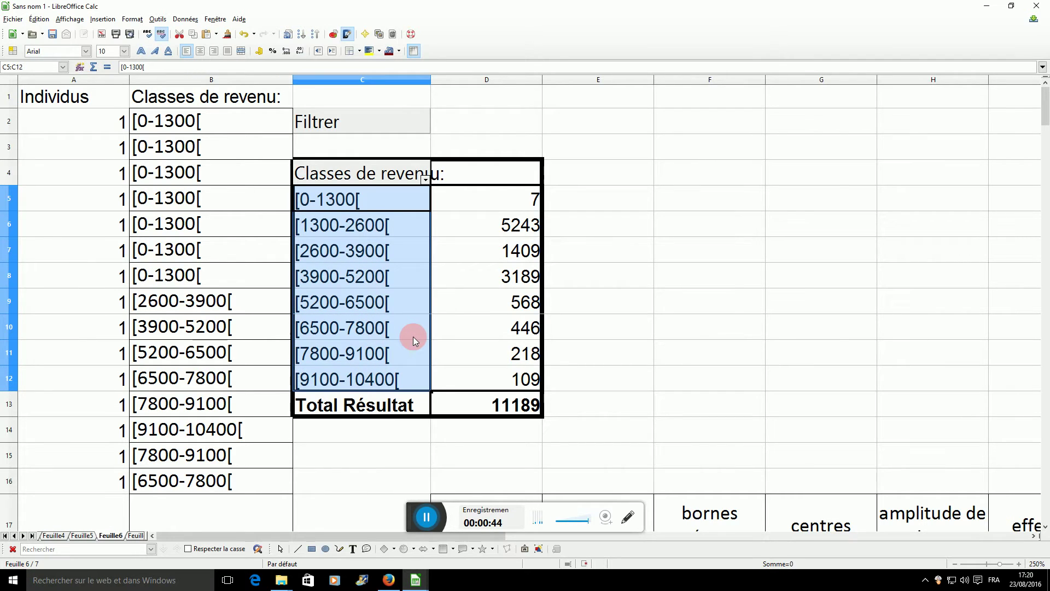
key(ctrl+c)
scroll(366, 378, down, 3)
click(465, 340)
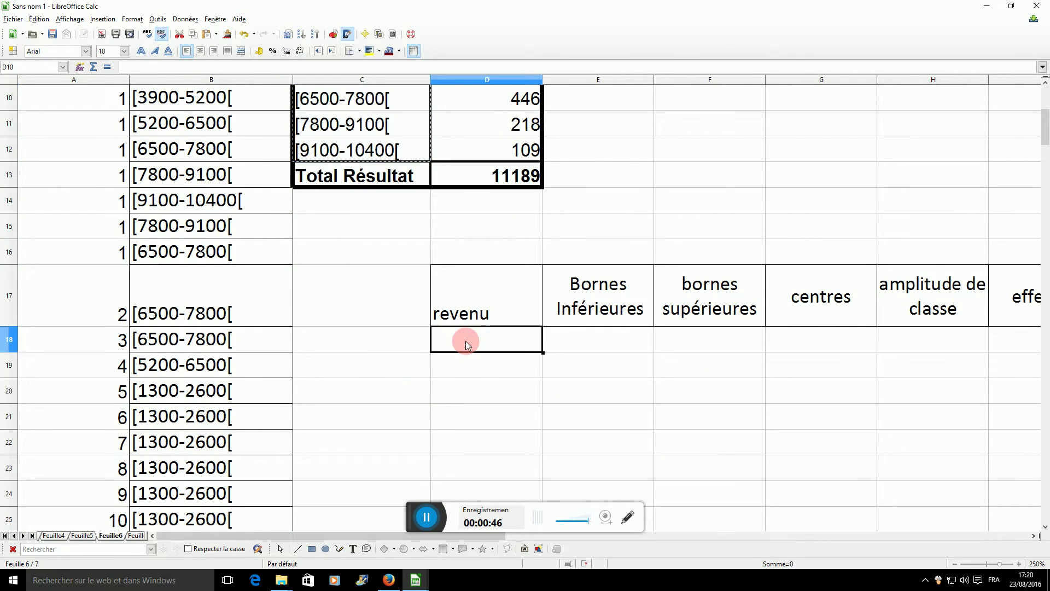
key(ctrl+v)
- Change the header in D17 to "Classes de revenu" and fit column D's width to its content
double_click(473, 282)
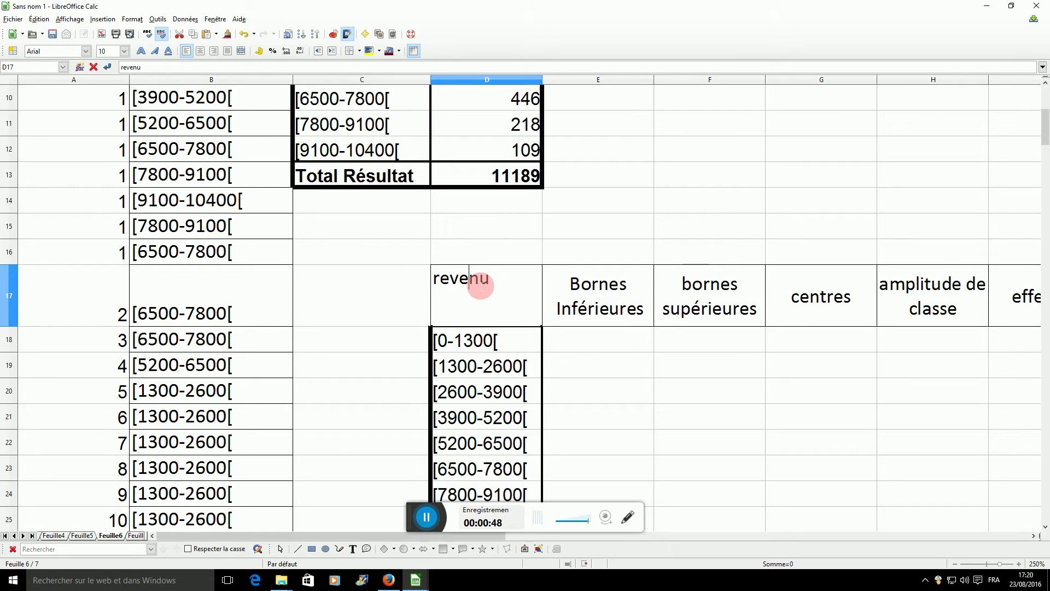
text(Classes )
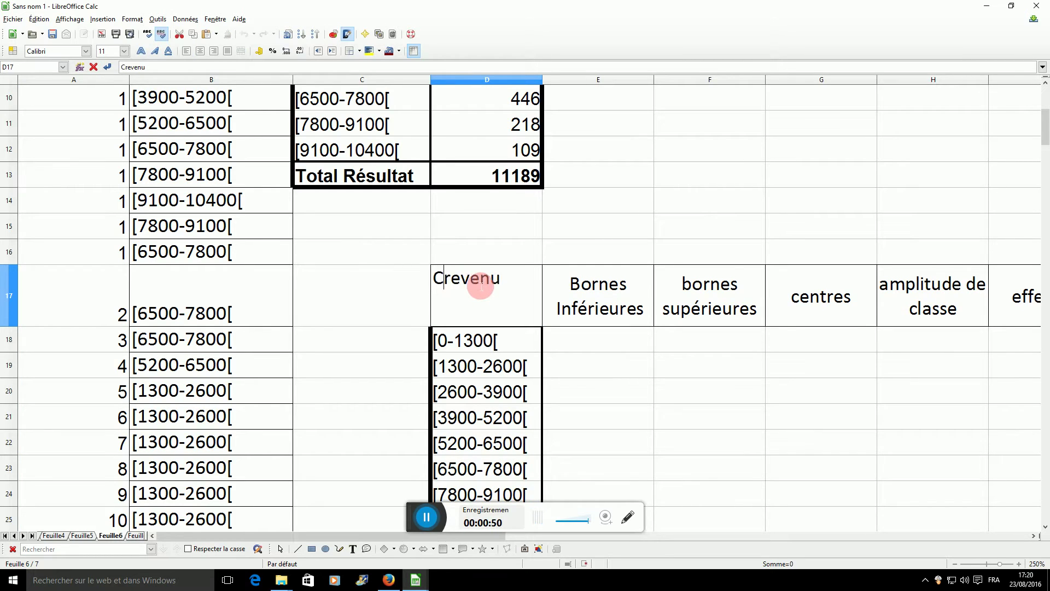
text(de)
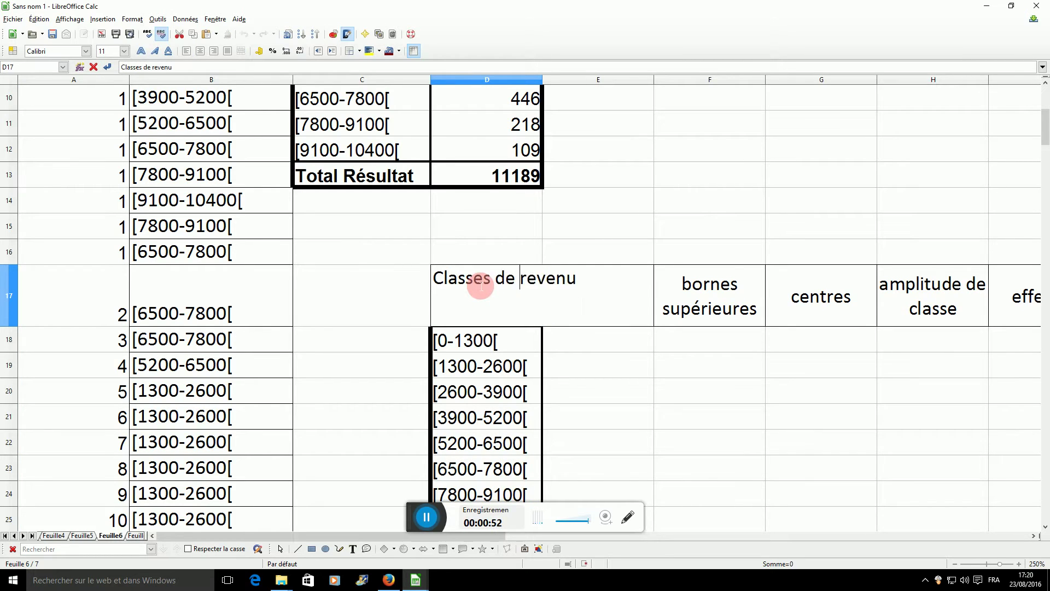
key(Return)
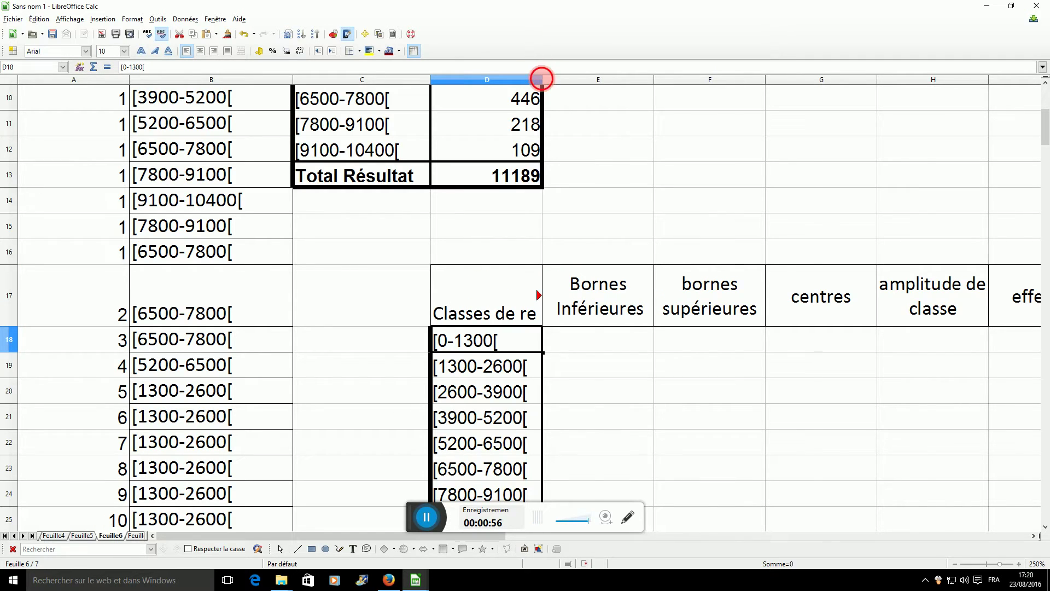
double_click(541, 79)
- Fill the Bornes Inférieures column in E18:E25 with 0, 1300, 2600, 3900, 5200, 6500, 7800 and 9100
click(649, 335)
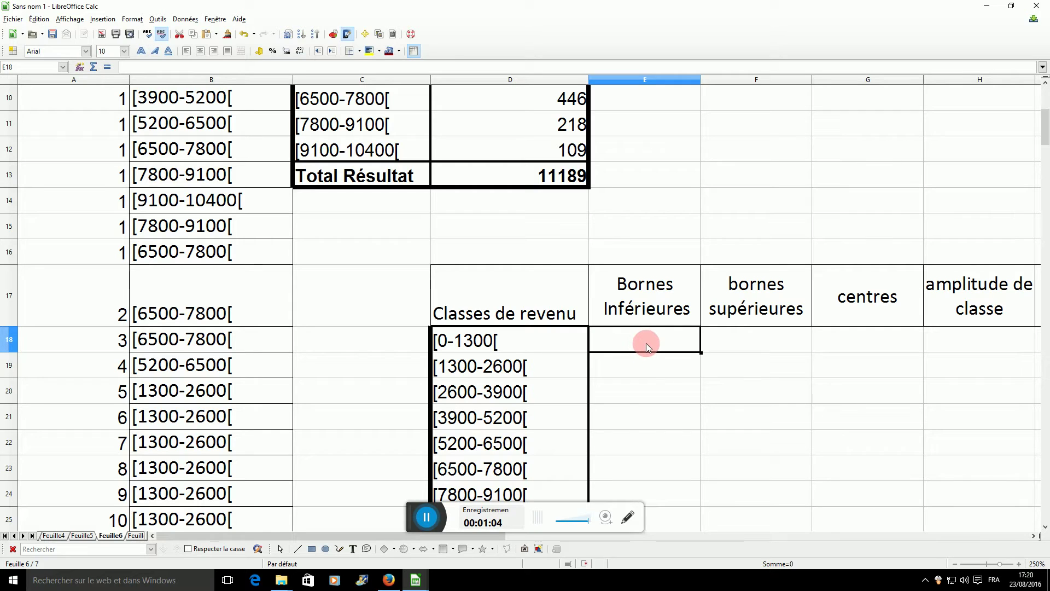
text(0)
key(Return)
text(13)
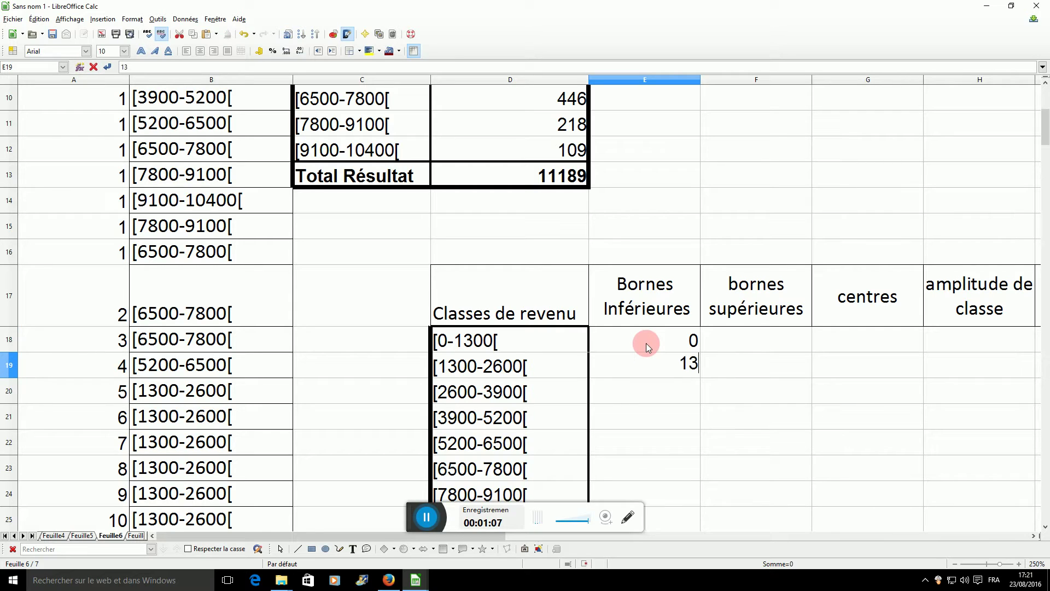
text(00)
key(Return)
text(2600)
key(Return)
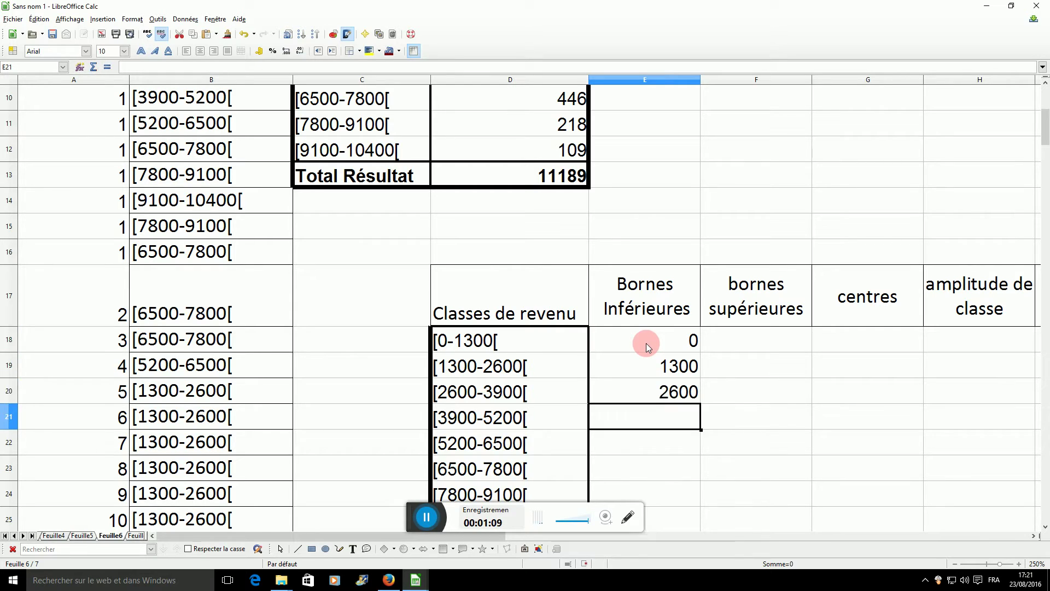
text(3900)
key(Return)
text(52)
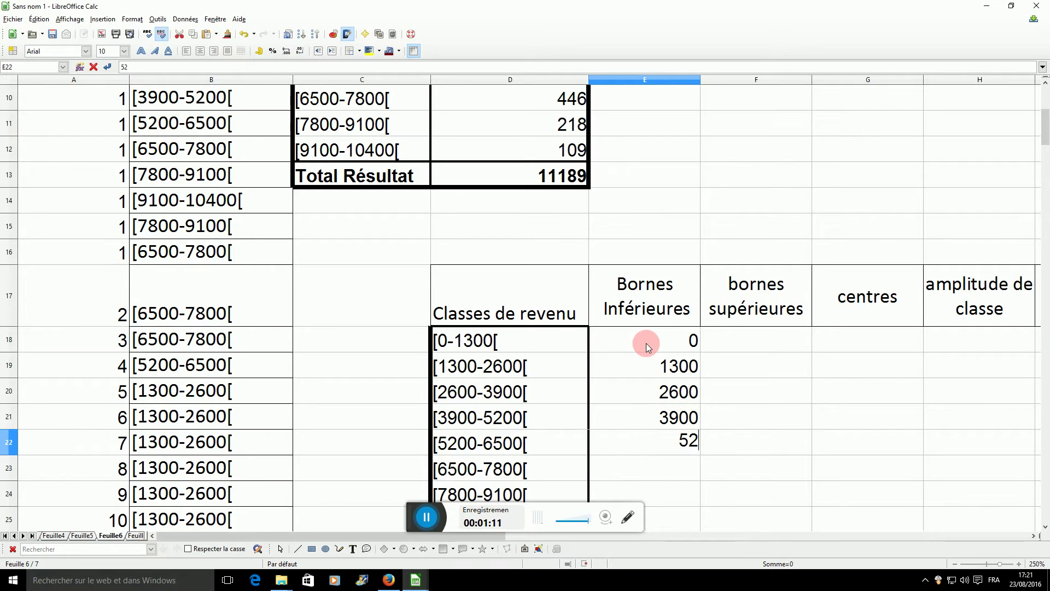
text(00)
key(Return)
text(6500)
key(Return)
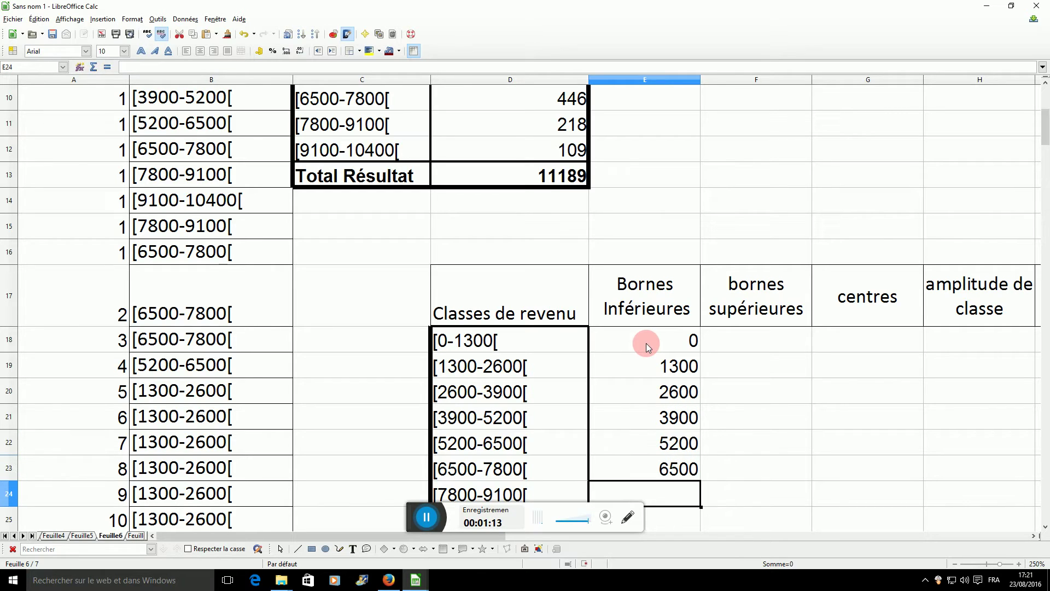
text(7800)
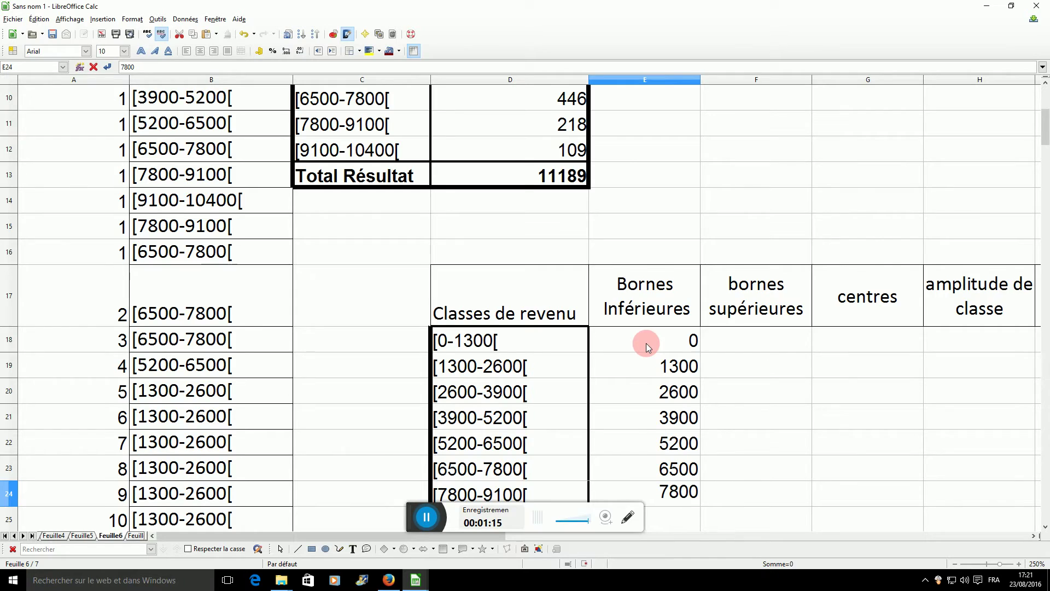
key(Return)
text(9100)
key(Return)
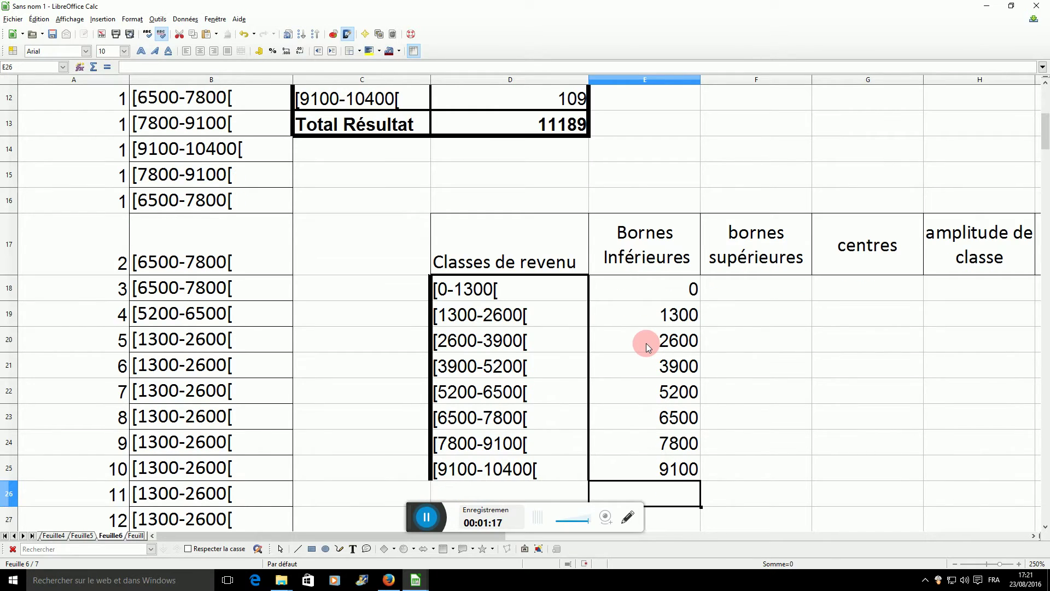
- Fill the bornes supérieures column by copying E19:E25 to F18 and entering 10400 in F25
drag(645, 314, 635, 465)
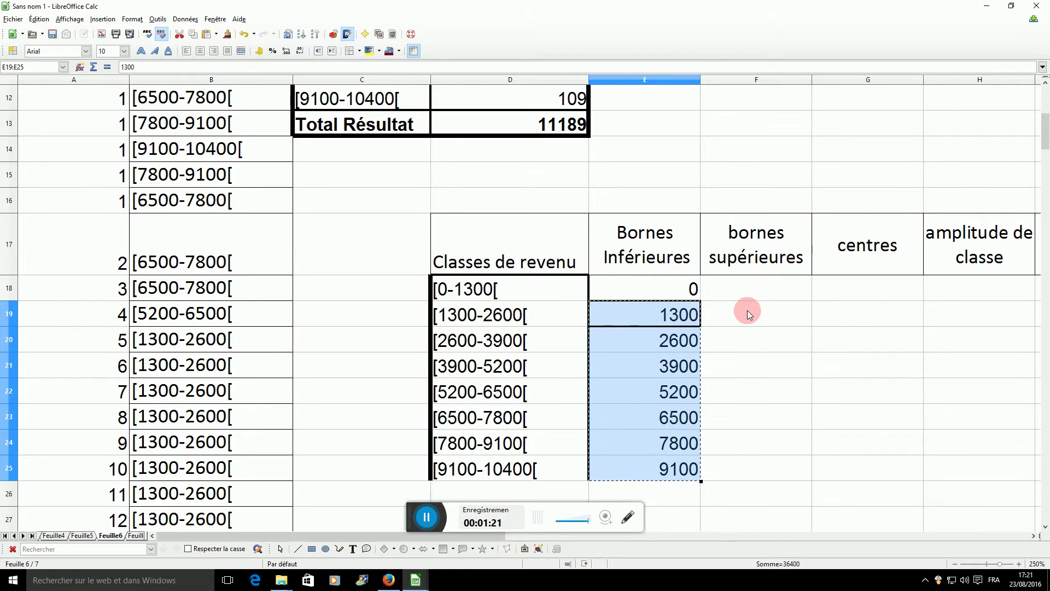
key(ctrl+c)
click(739, 289)
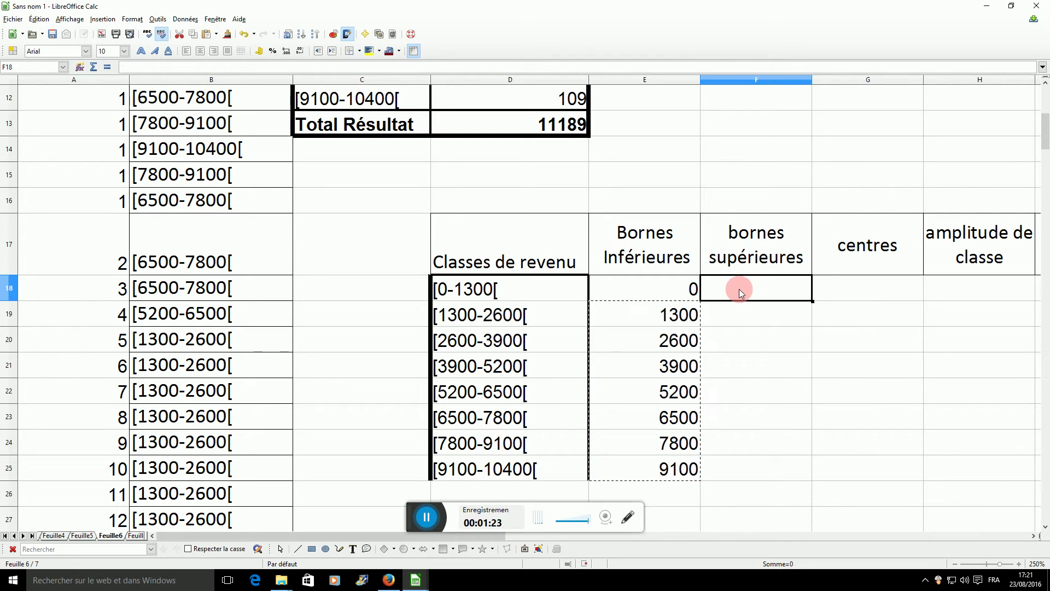
key(ctrl+v)
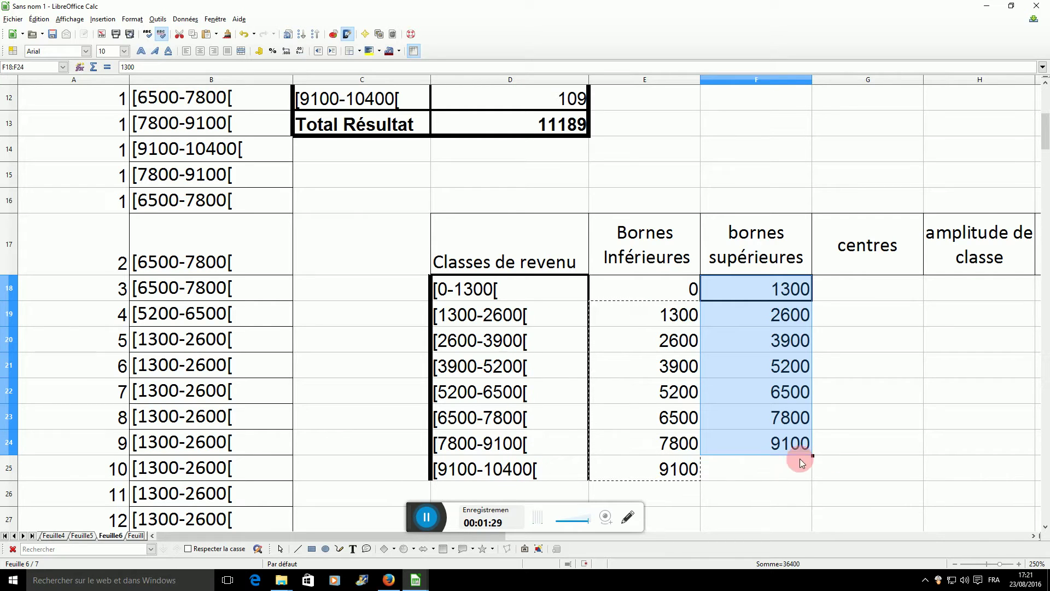
click(761, 468)
text(10400)
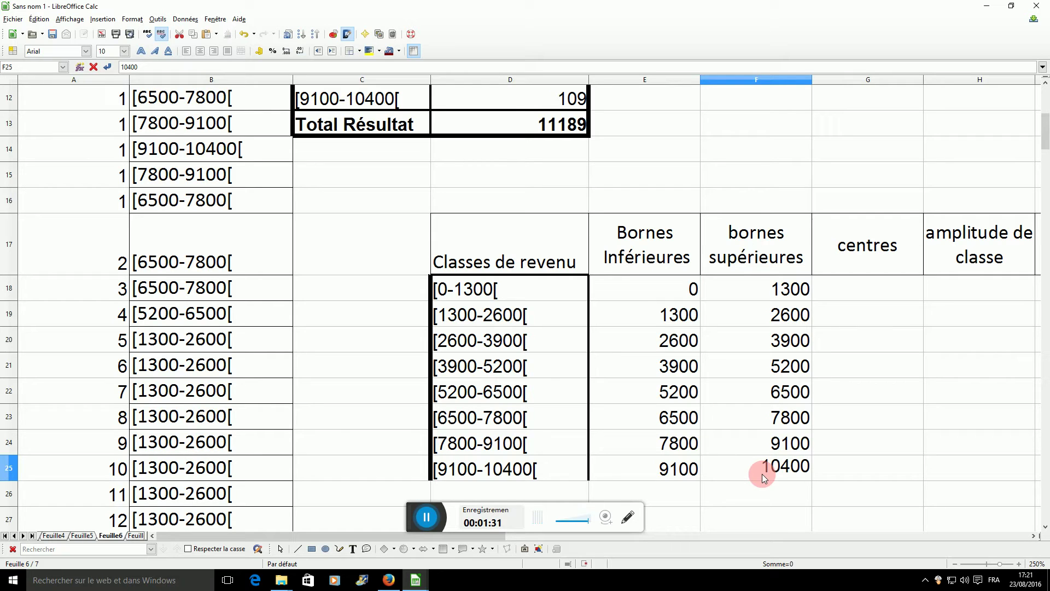
key(Return)
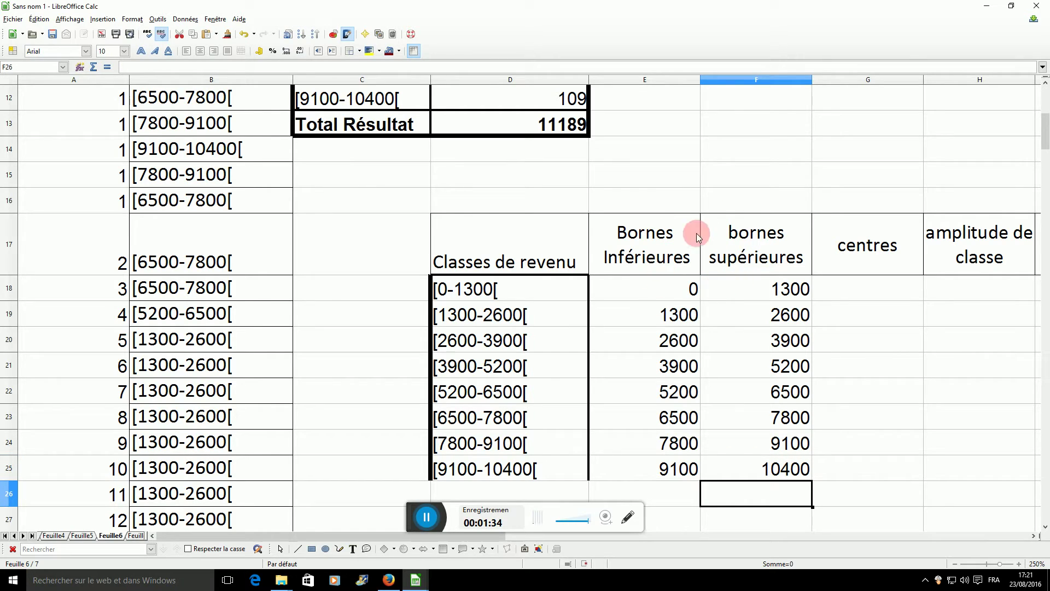
- Calculate the class centres with =(E18+F18)/2 in G18 and fill the formula down to G25
click(854, 294)
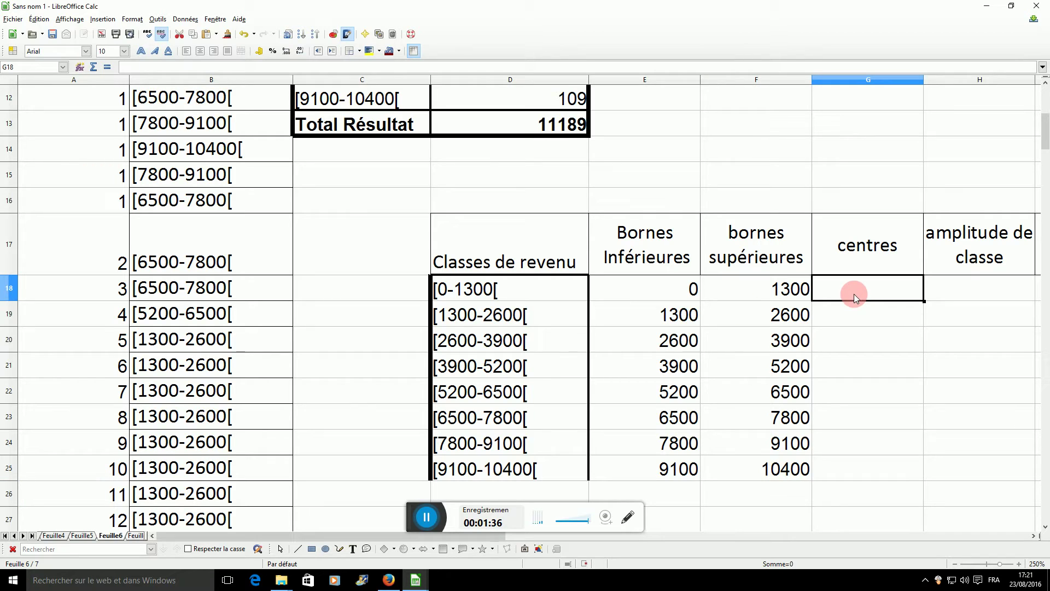
text(=()
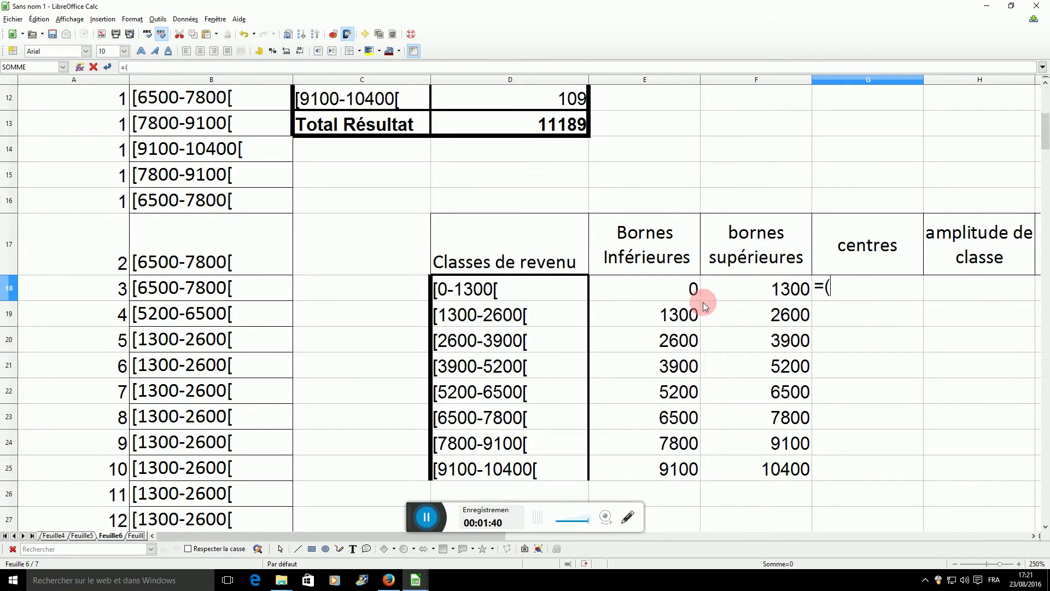
click(687, 293)
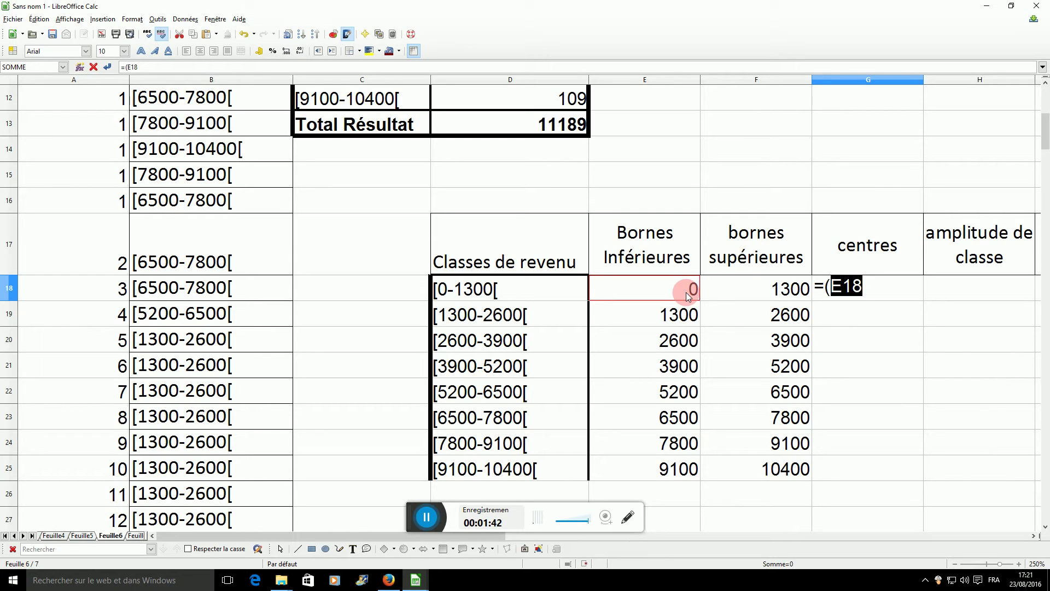
text(+)
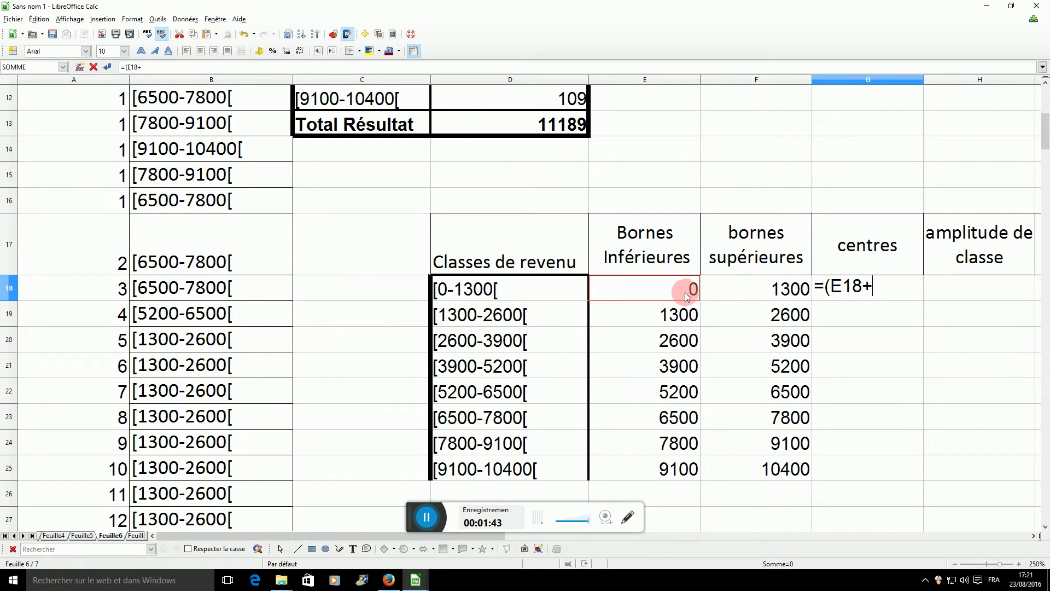
click(739, 292)
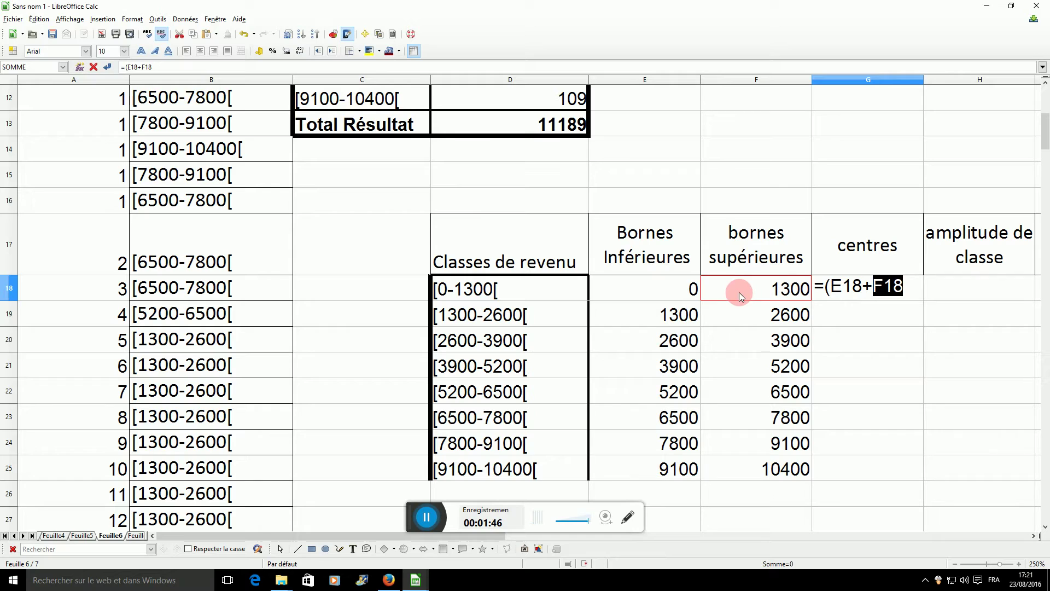
text())
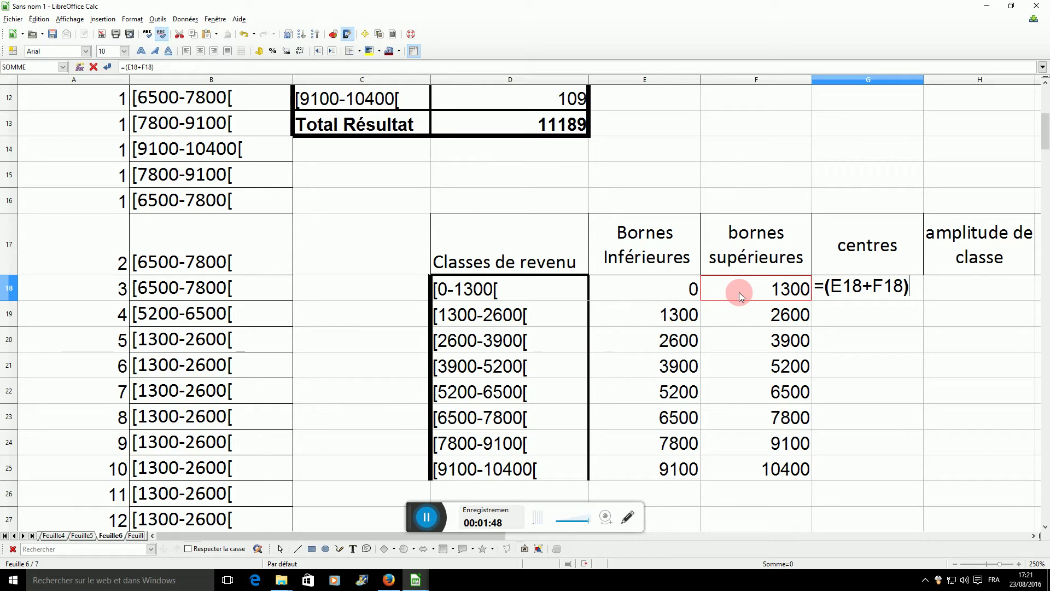
text(/2)
key(Return)
click(908, 292)
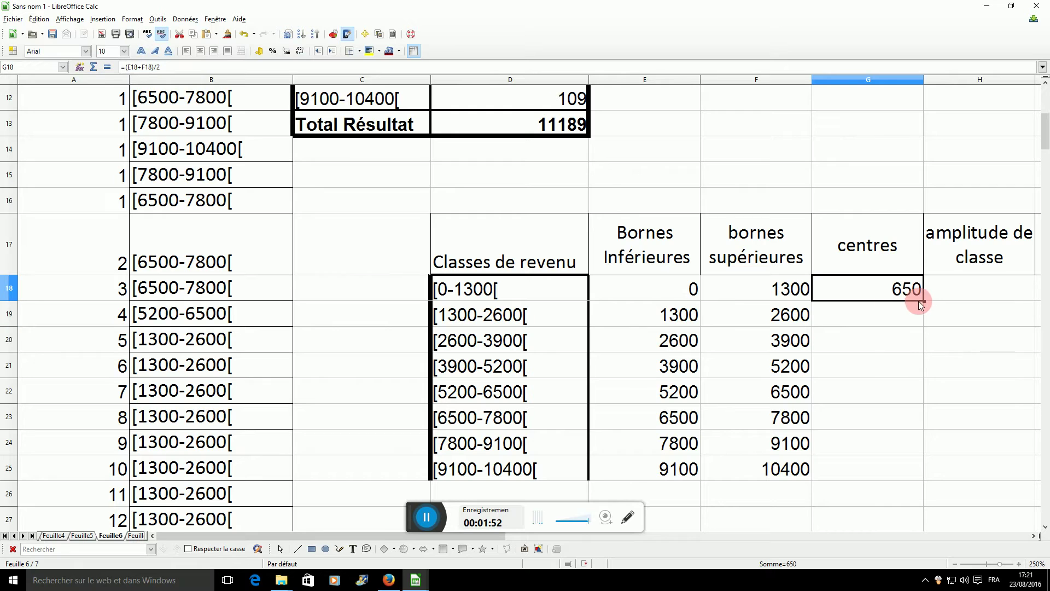
drag(923, 301, 928, 474)
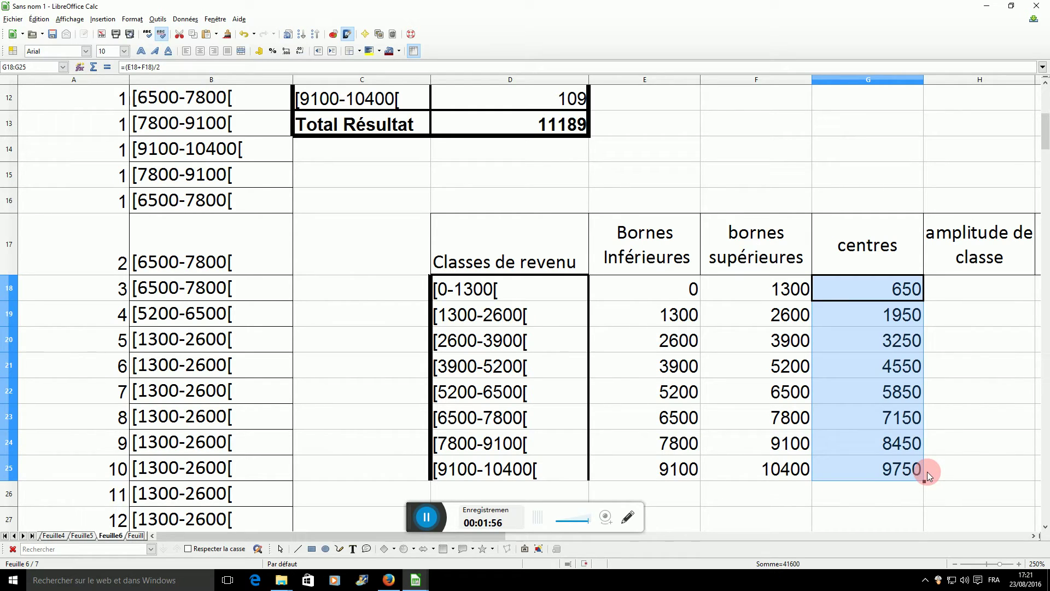
- Calculate the class amplitudes with =F18-E18 in H18 and fill the formula down to H25
click(962, 287)
key(Right)
key(Right)
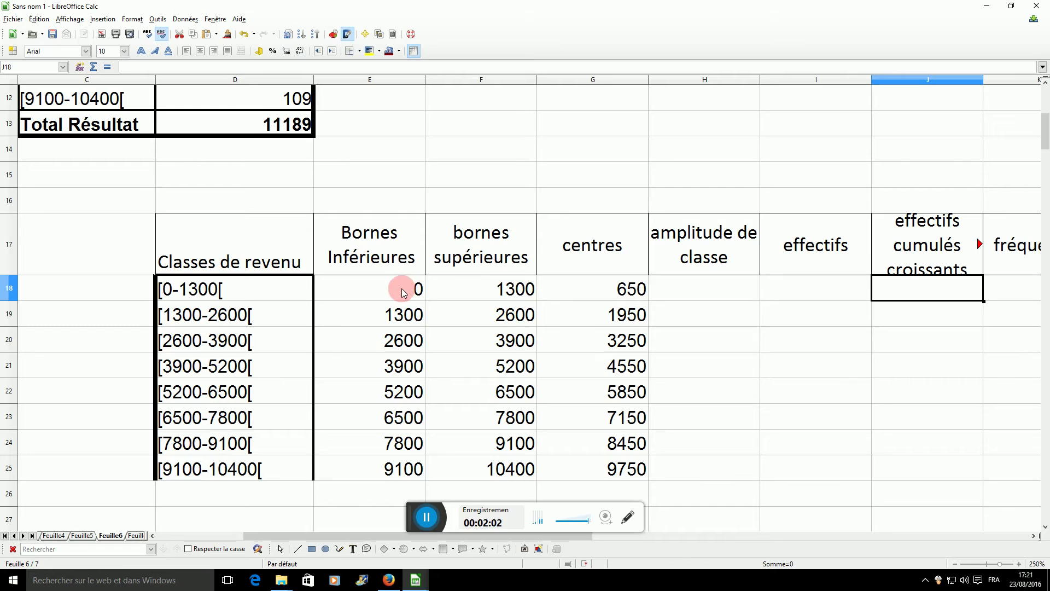
click(719, 290)
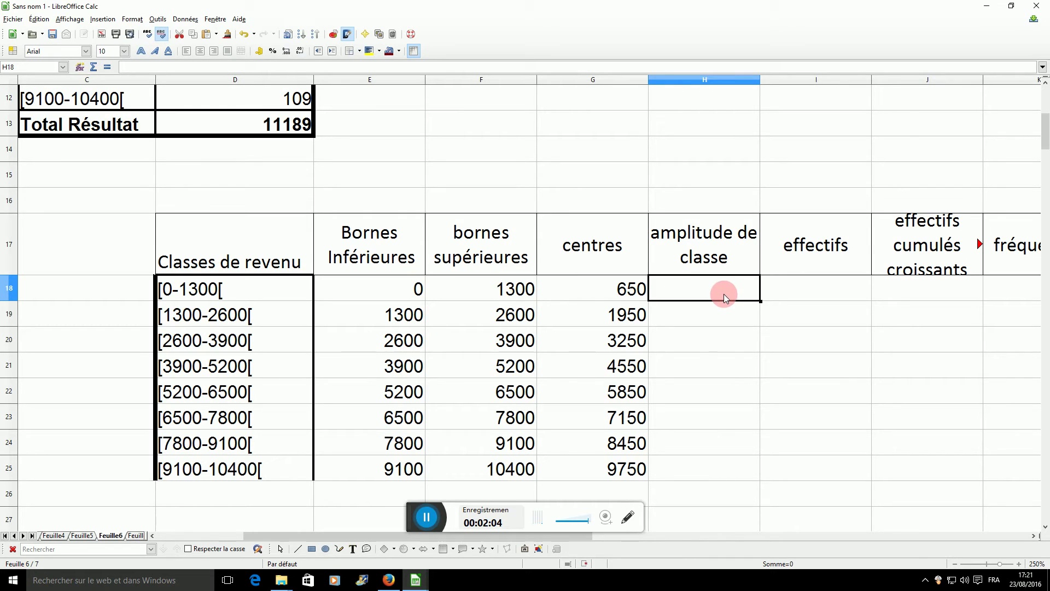
text(=)
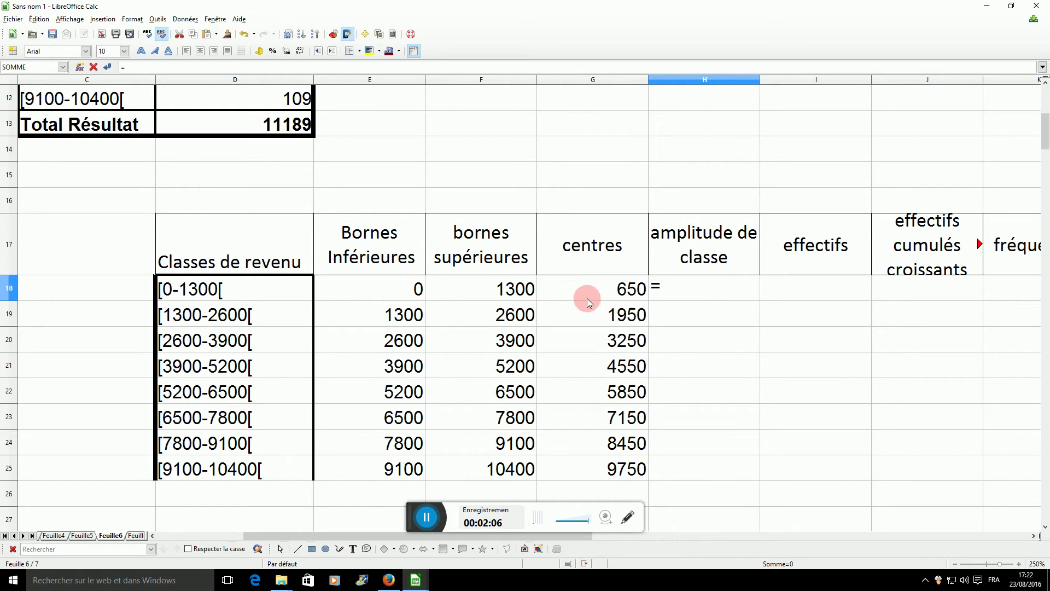
click(519, 293)
text(-)
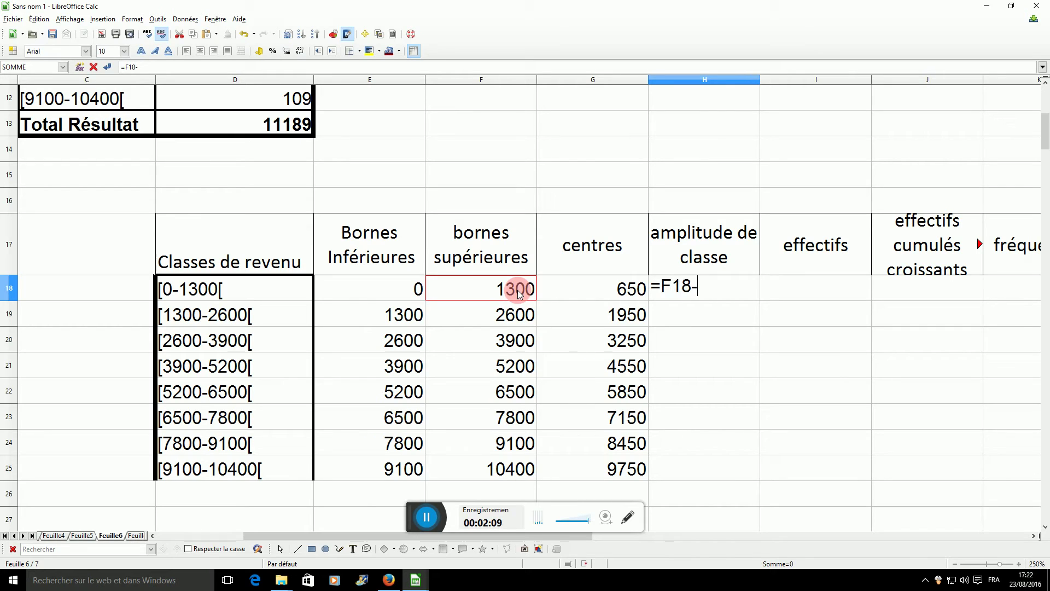
click(394, 290)
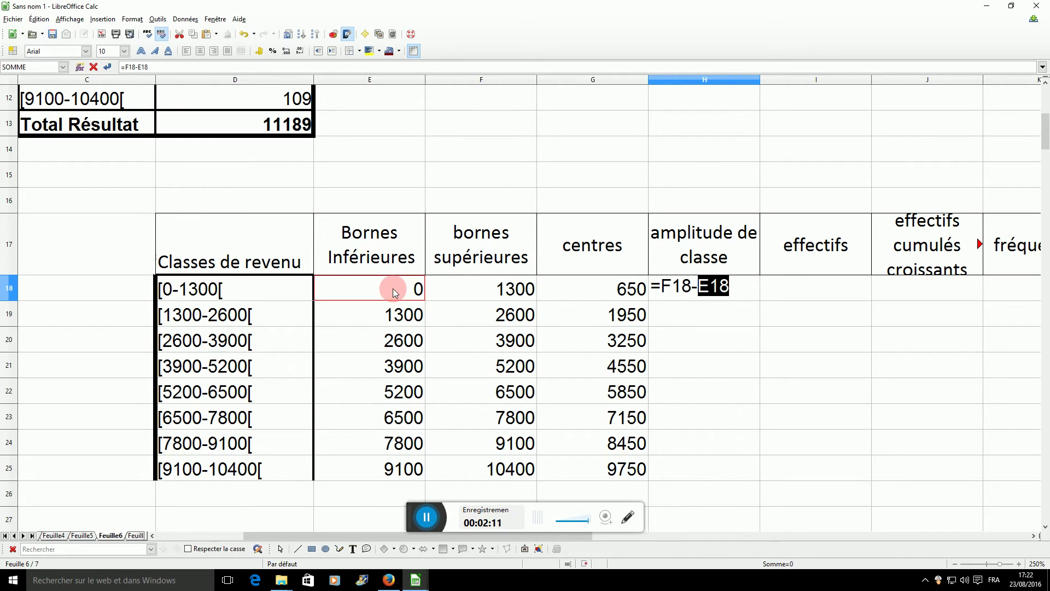
key(Return)
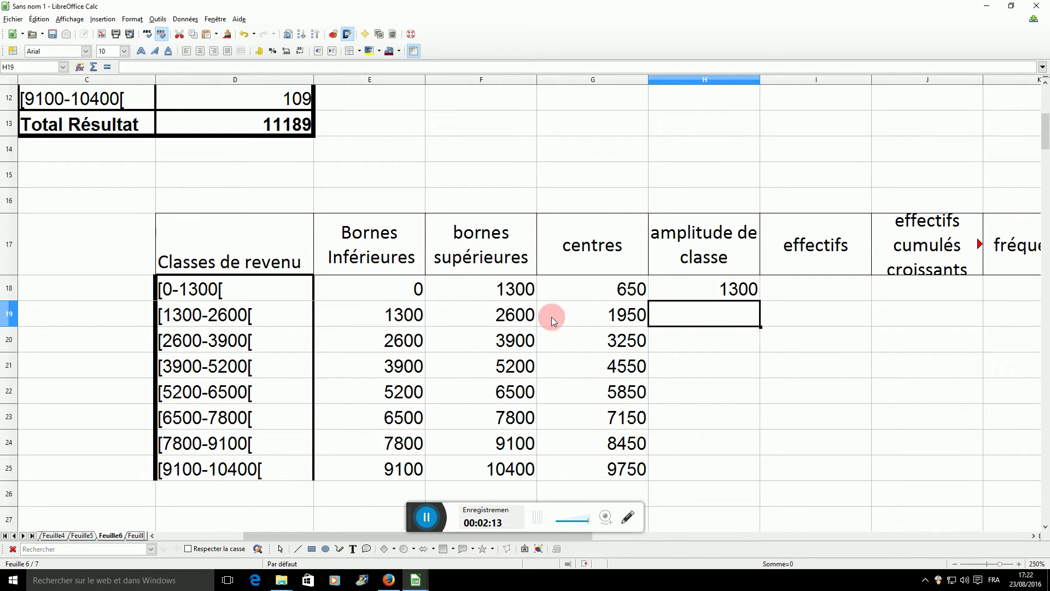
click(733, 289)
drag(760, 300, 763, 473)
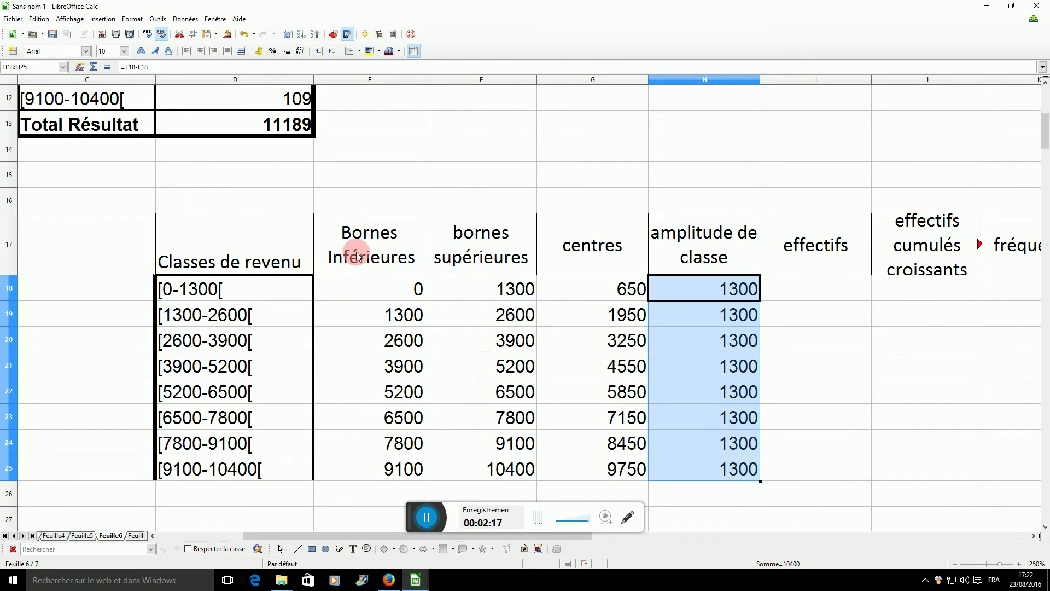
- Copy the pivot table counts with their total from D5:D13 into the effectifs column starting at I18
scroll(360, 230, up, 3)
drag(267, 160, 270, 355)
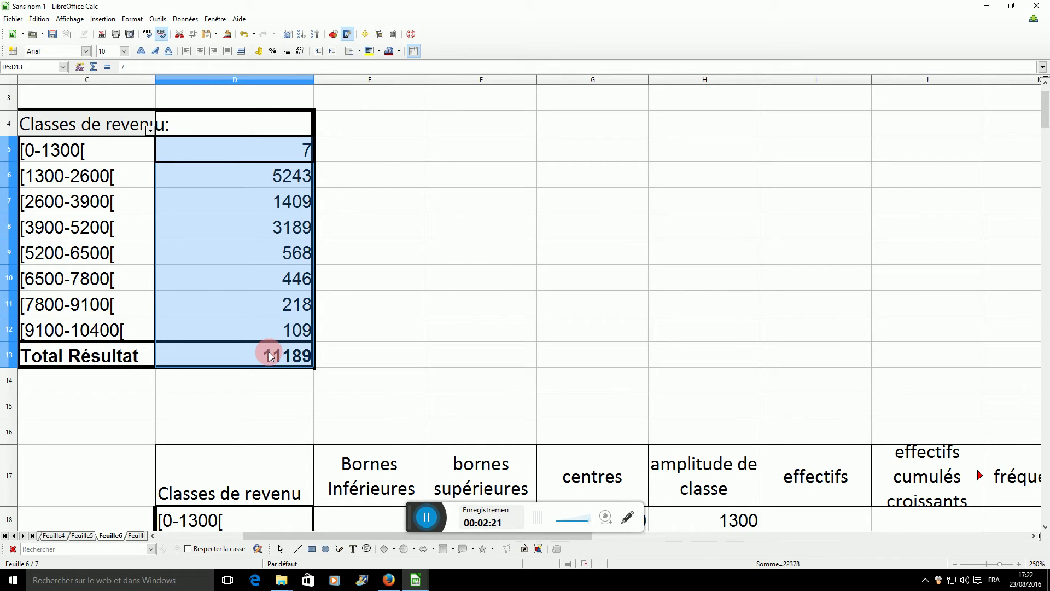
key(ctrl+c)
scroll(809, 421, down, 2)
click(793, 361)
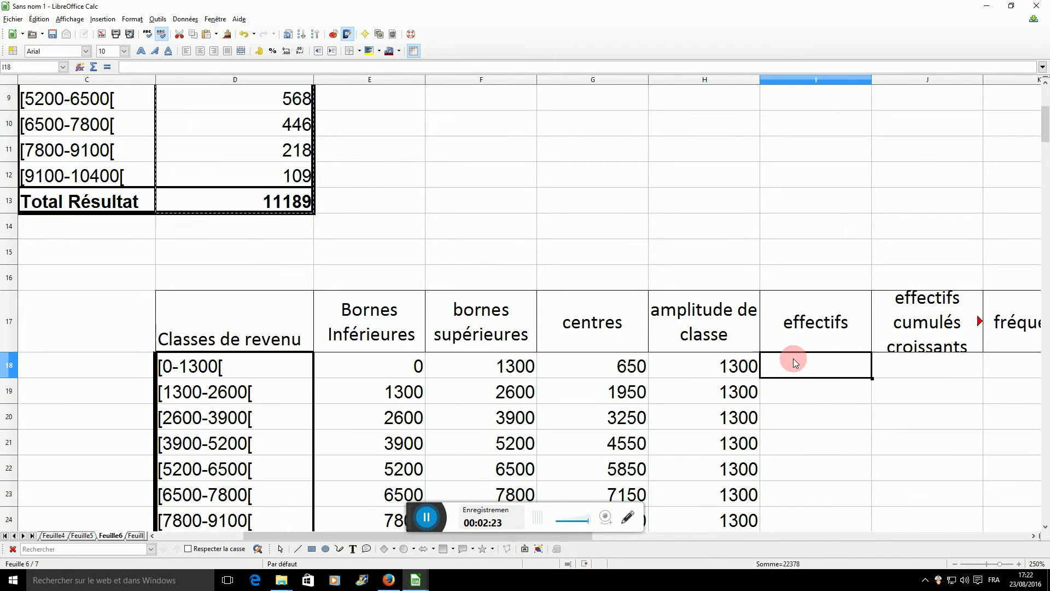
key(ctrl+v)
- Label the total row of the statistics table "Total" in D26
scroll(601, 356, down, 3)
click(248, 304)
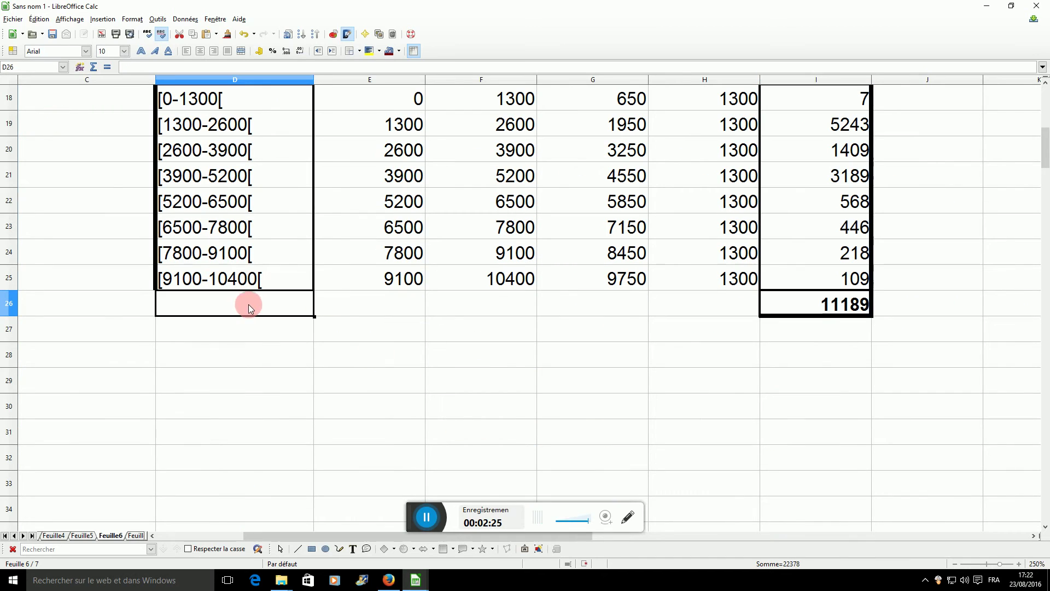
text(Tolt)
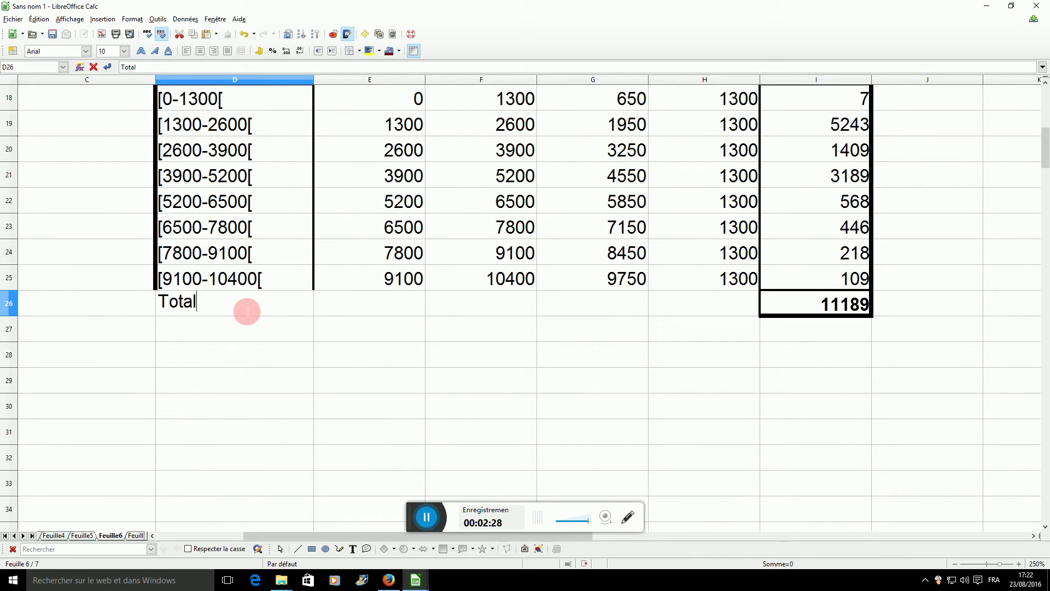
key(Return)
scroll(676, 254, up, 2)
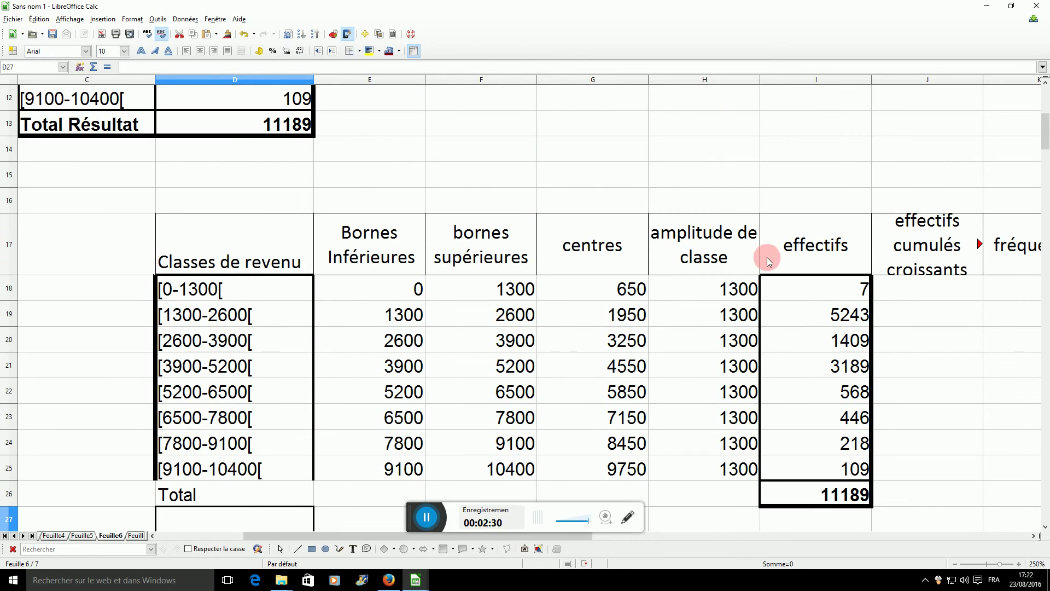
drag(395, 491, 711, 500)
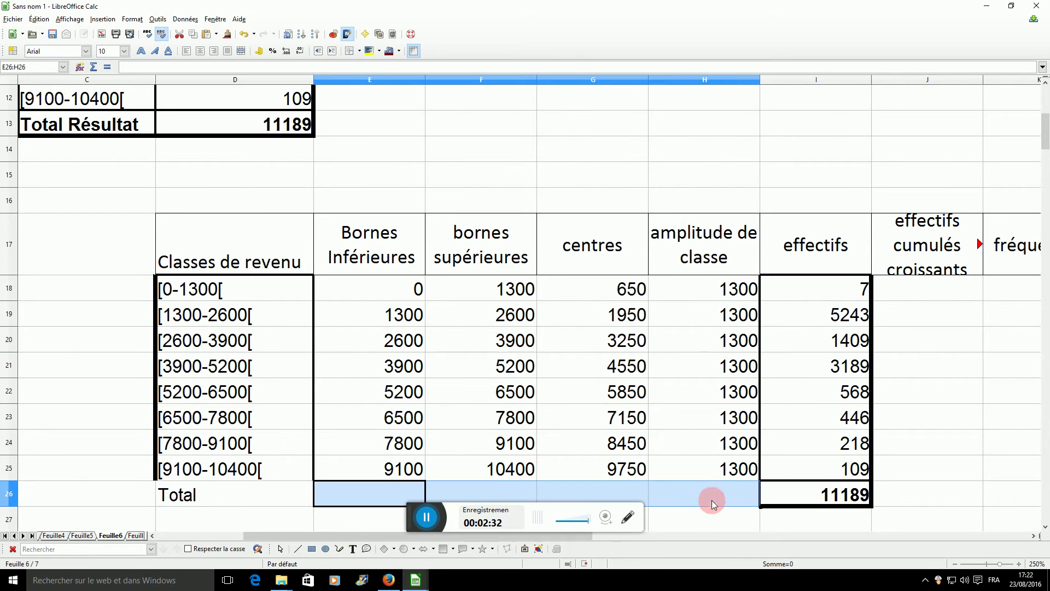
- Start the effectifs cumulés croissants column with =I18 in J18
click(933, 293)
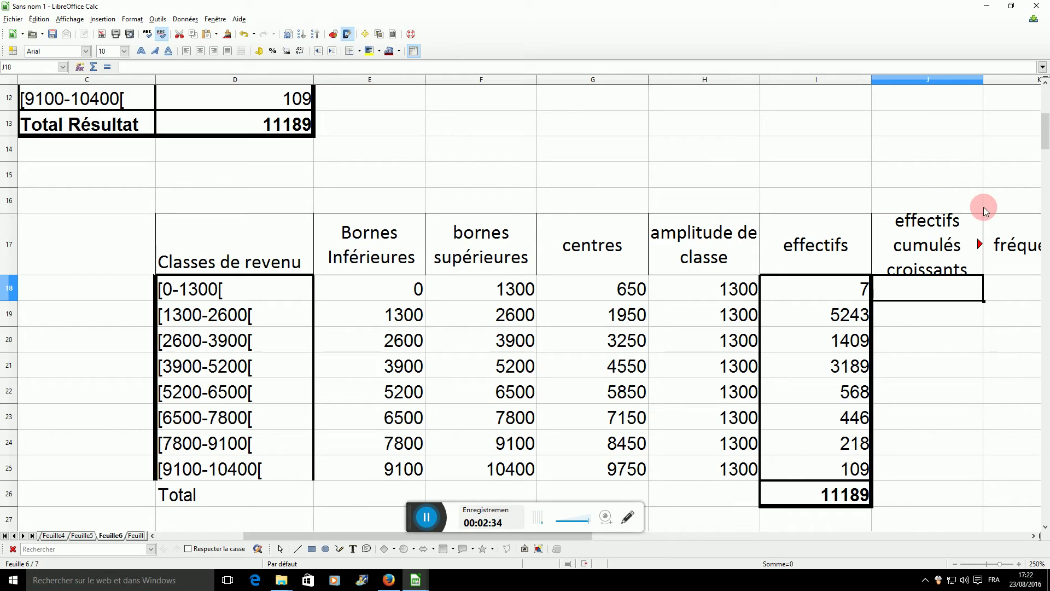
text(=)
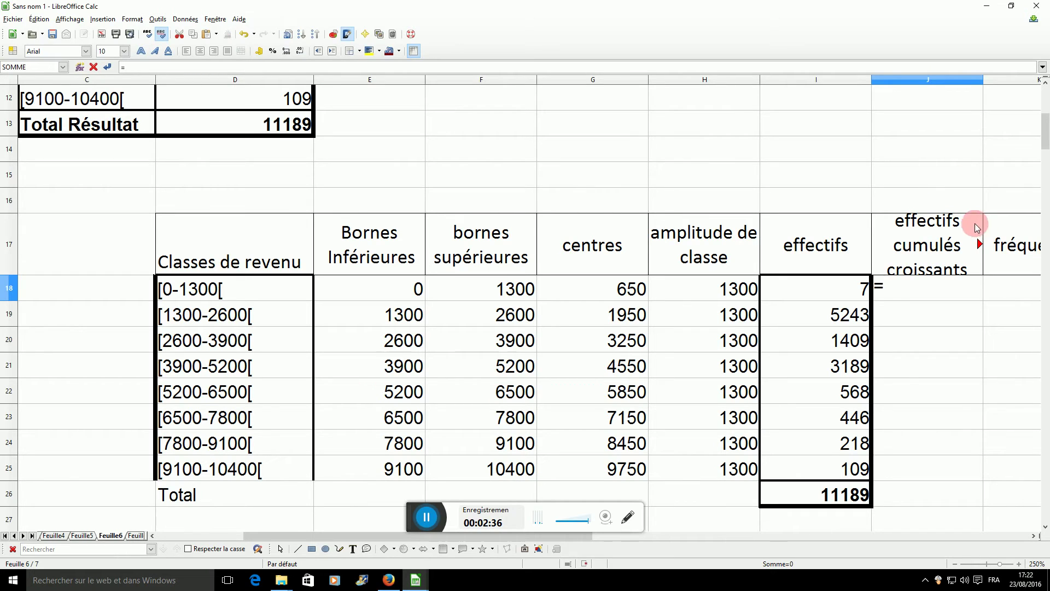
click(848, 291)
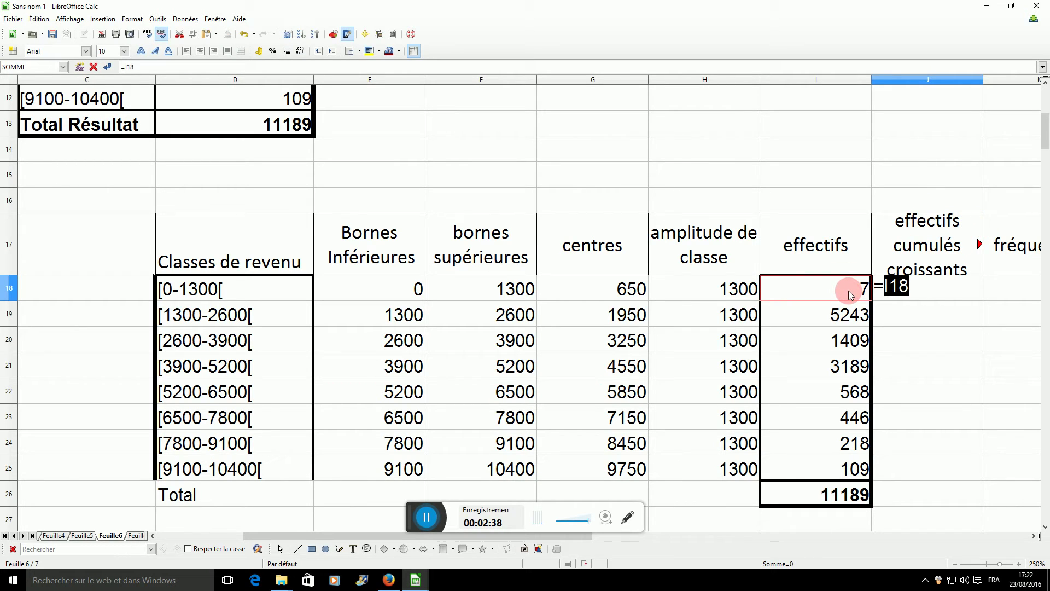
key(Return)
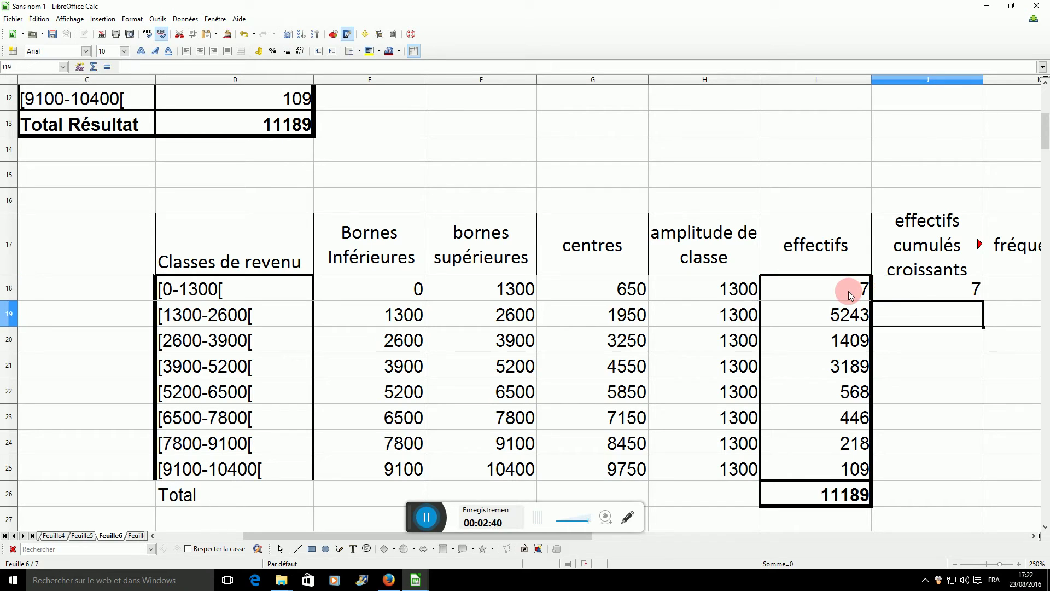
- Accumulate the counts with =J18+I19 in J19 and fill the formula down to J25
text(=)
click(928, 286)
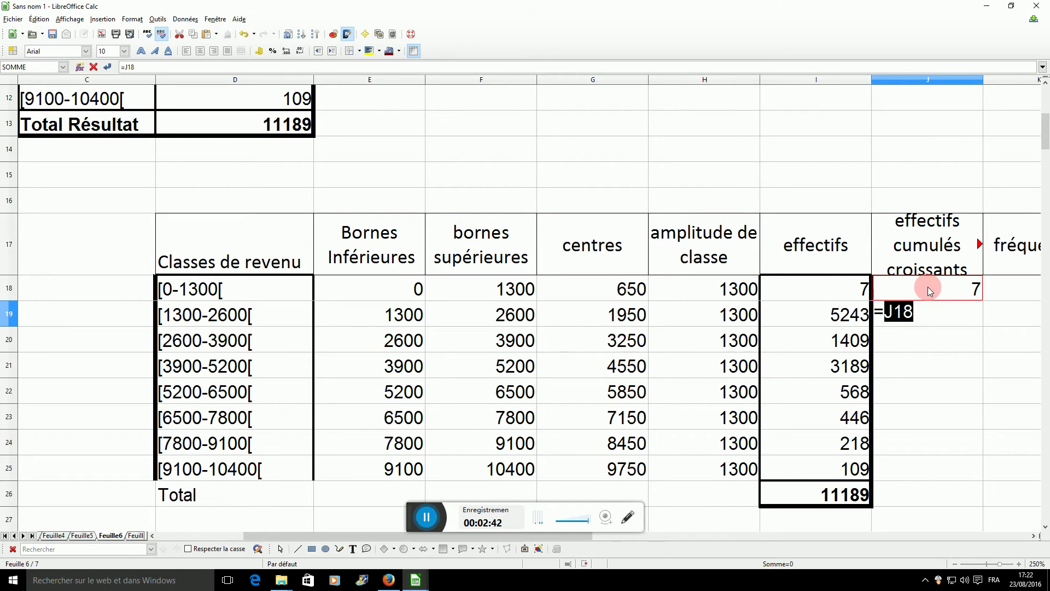
text(+)
click(848, 320)
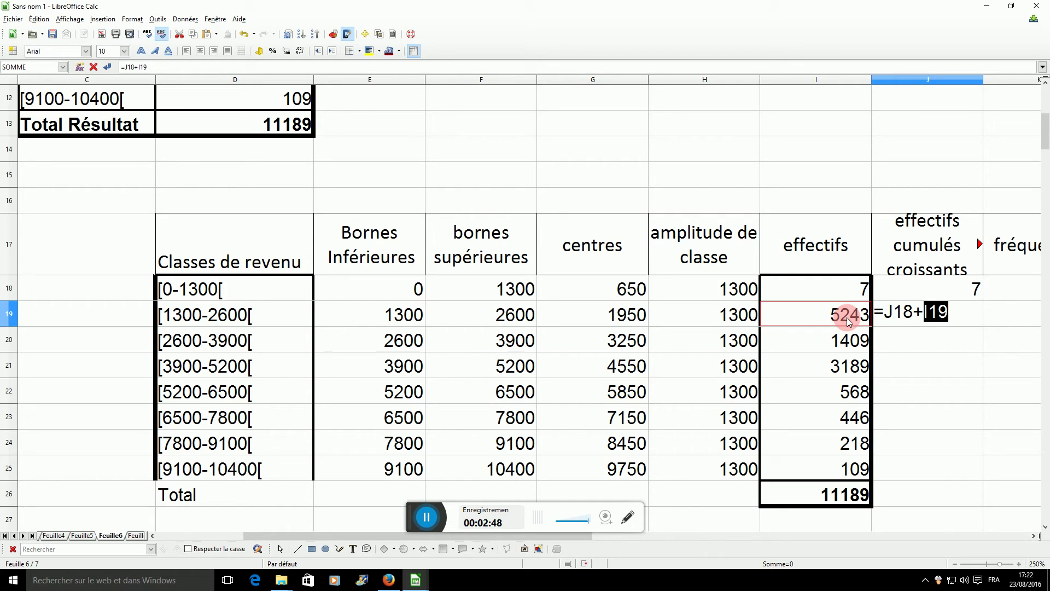
key(Return)
click(914, 313)
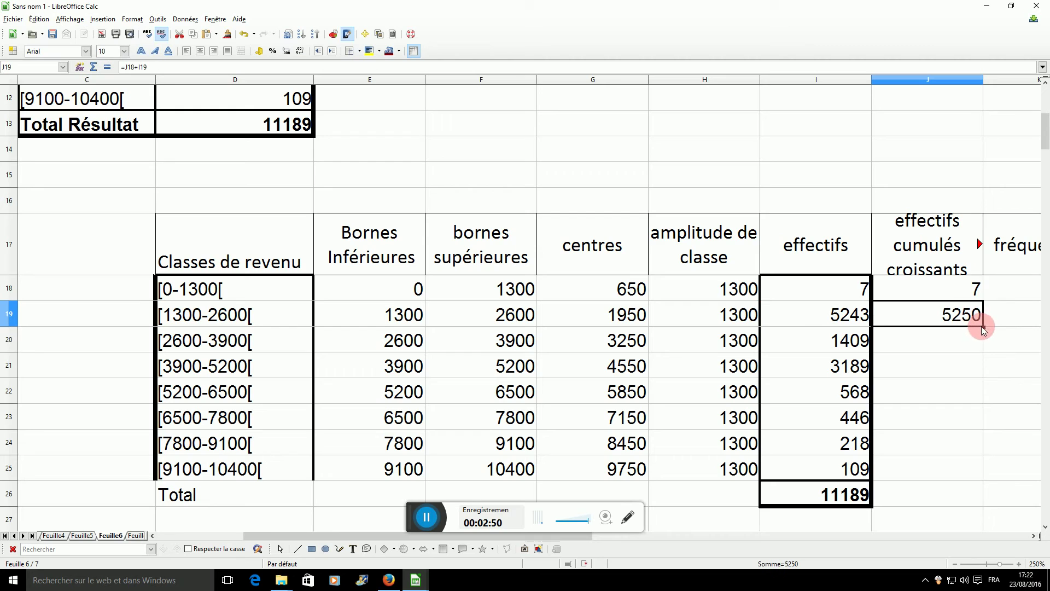
drag(983, 327, 977, 475)
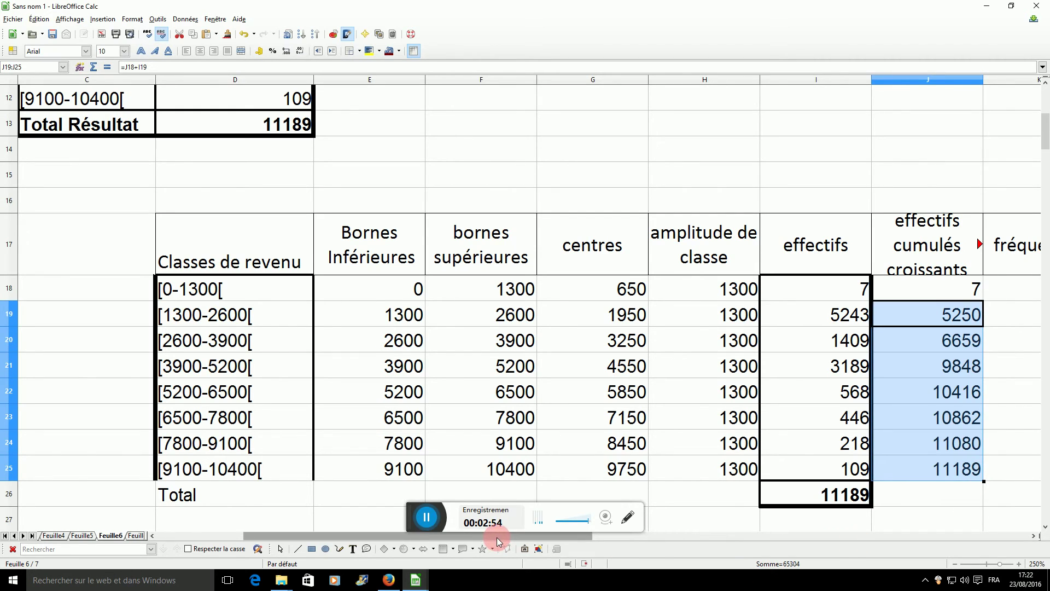
- Calculate the first class's frequency in K18 with =I18/$I$26, keeping the total as an absolute reference
drag(497, 537, 640, 546)
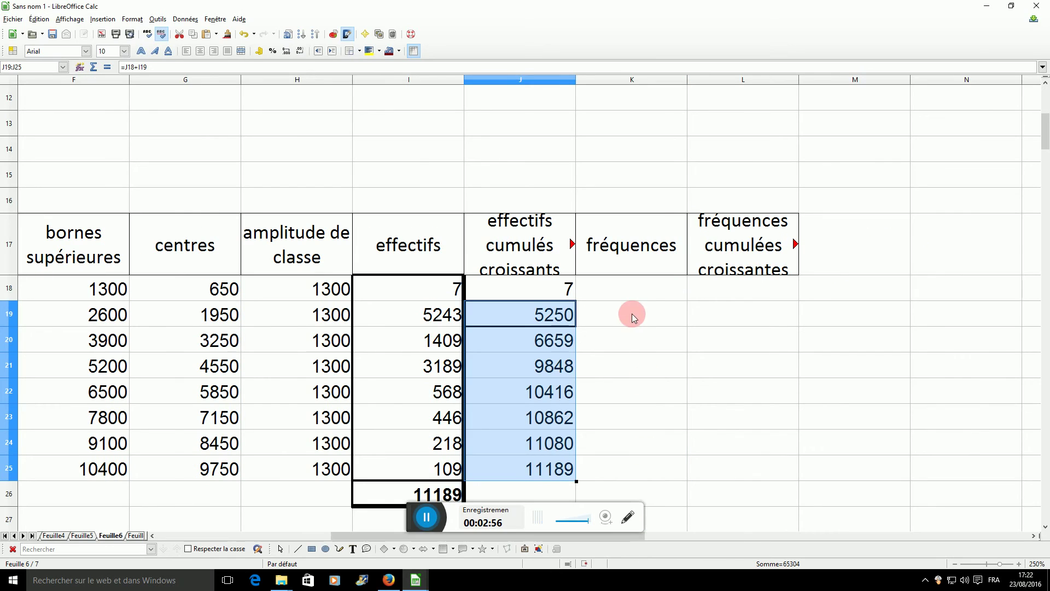
click(623, 293)
text(=)
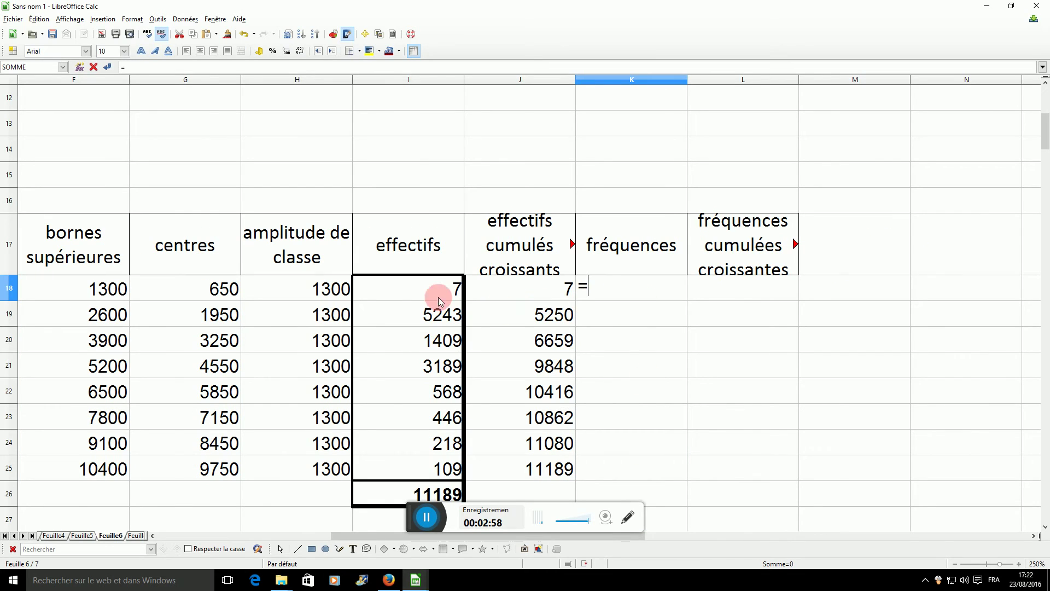
click(428, 292)
text(/)
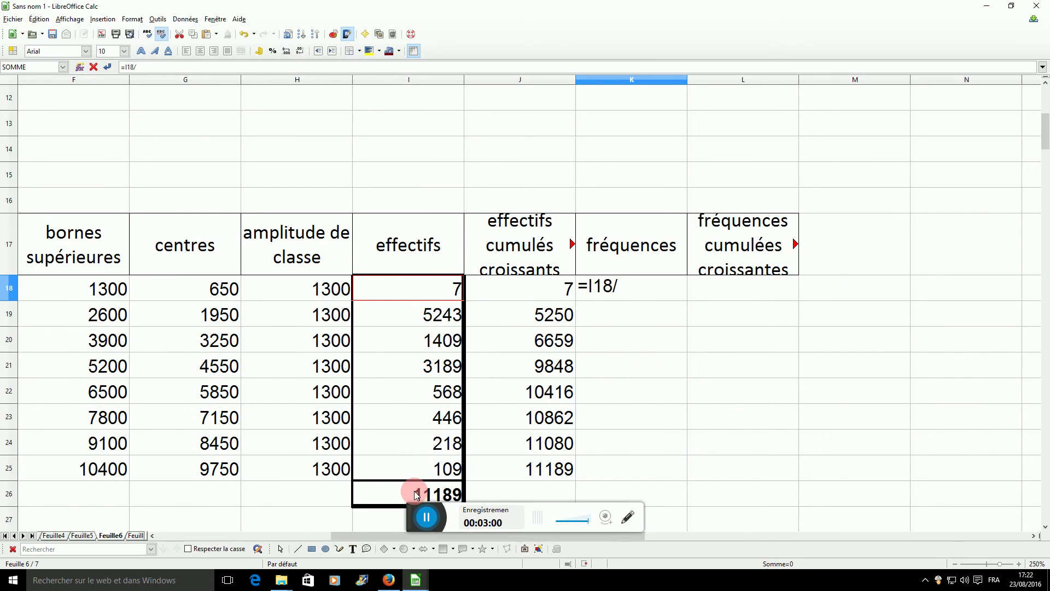
click(417, 495)
key(F4)
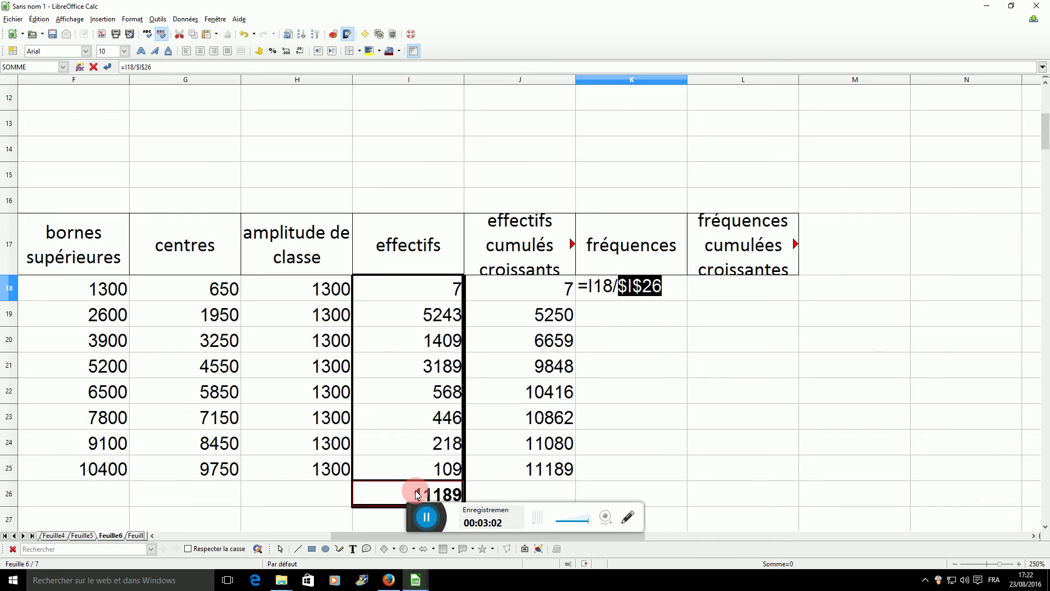
key(Return)
- Fill the frequency formula from K18 down to K26 and format the range as percentages
click(635, 287)
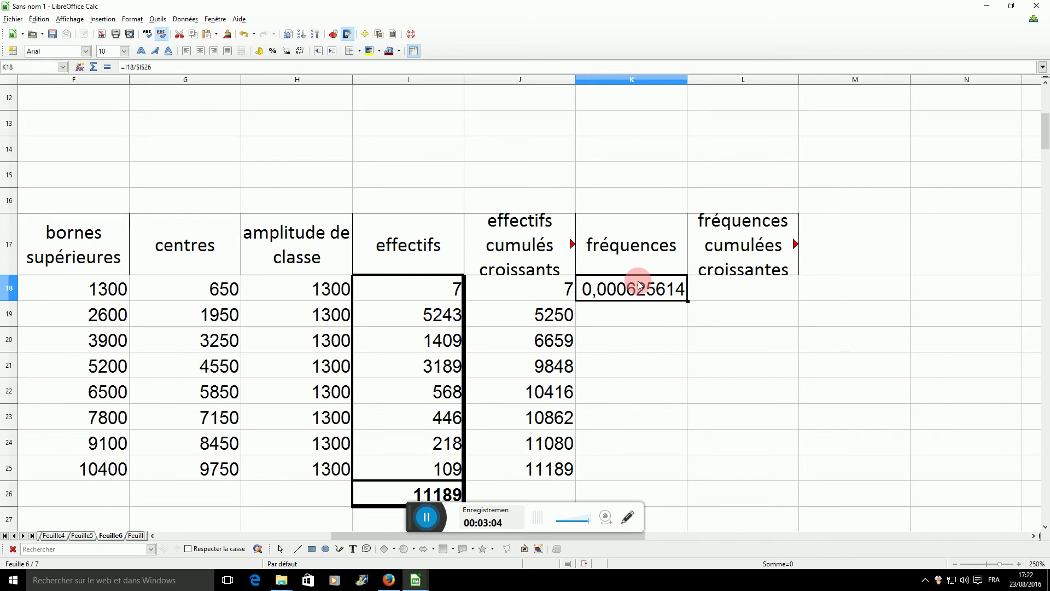
drag(688, 301, 684, 499)
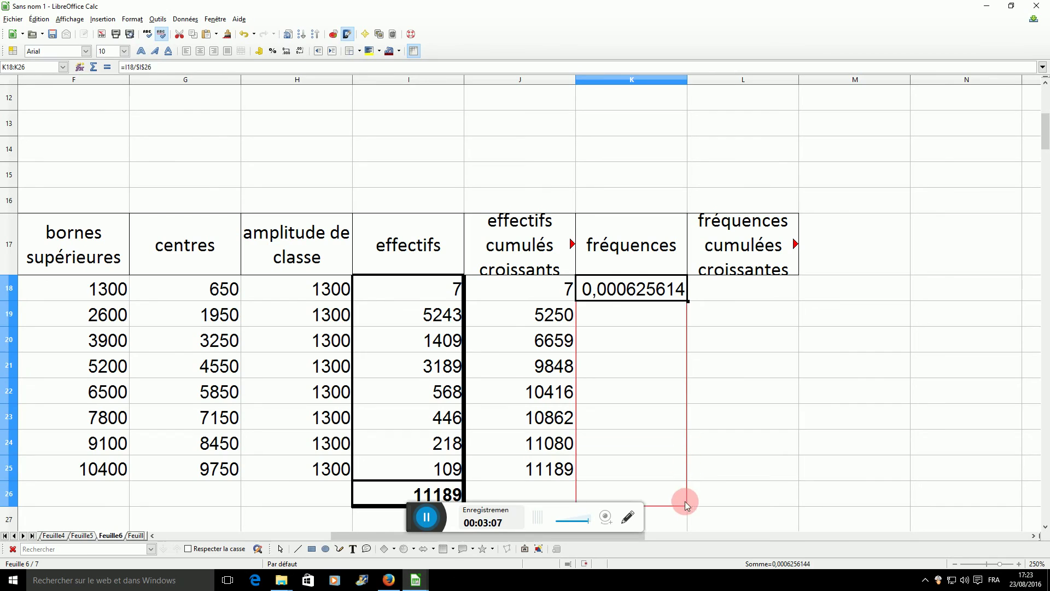
click(272, 51)
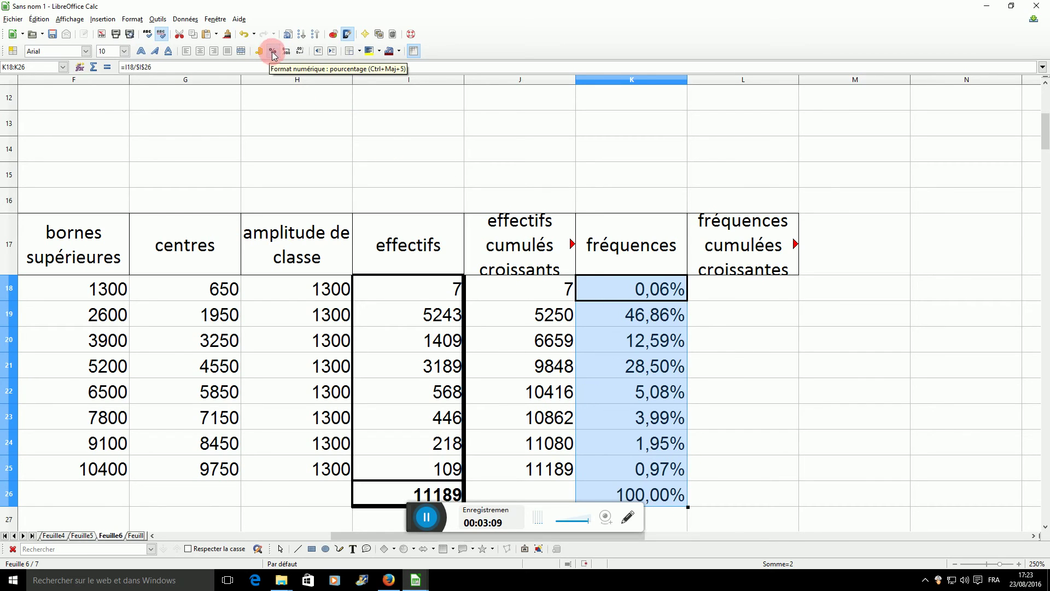
- Calculate the cumulative frequencies with =J18/$I$26 in L18 and fill the formula down to L25
click(741, 285)
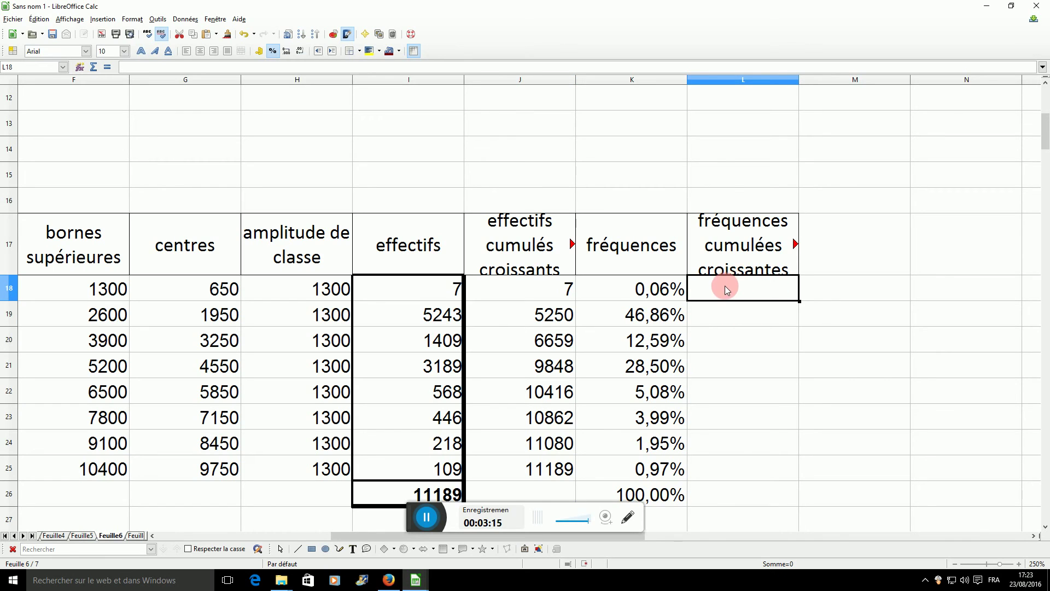
text(=)
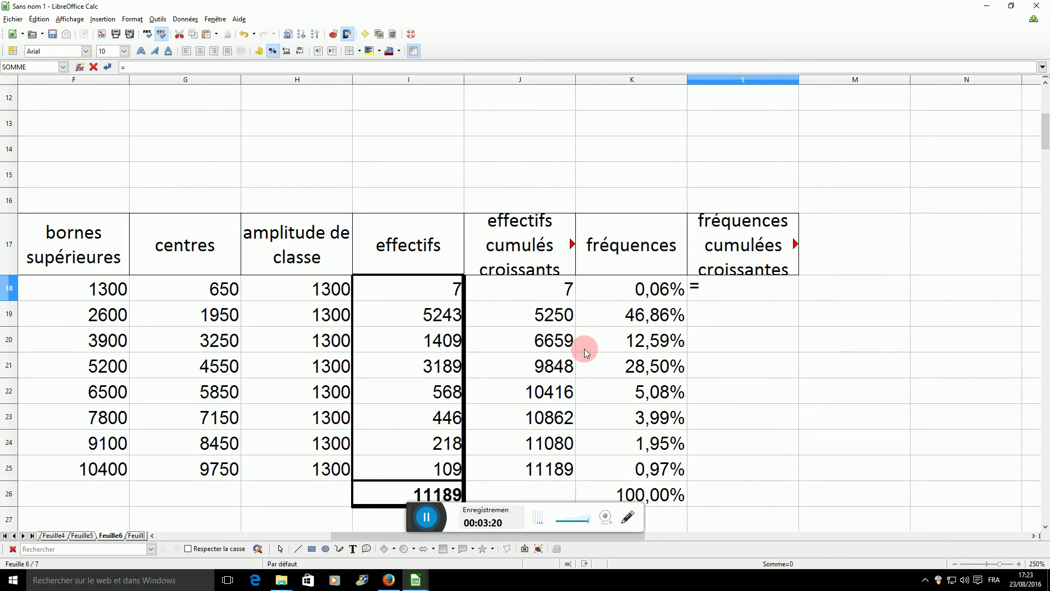
click(553, 294)
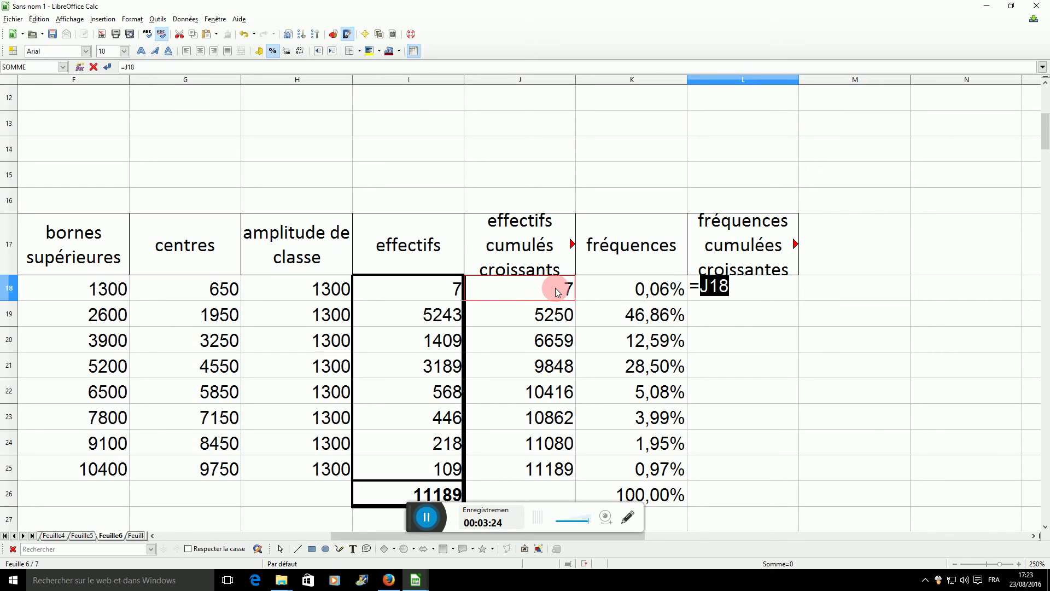
text(/)
click(439, 498)
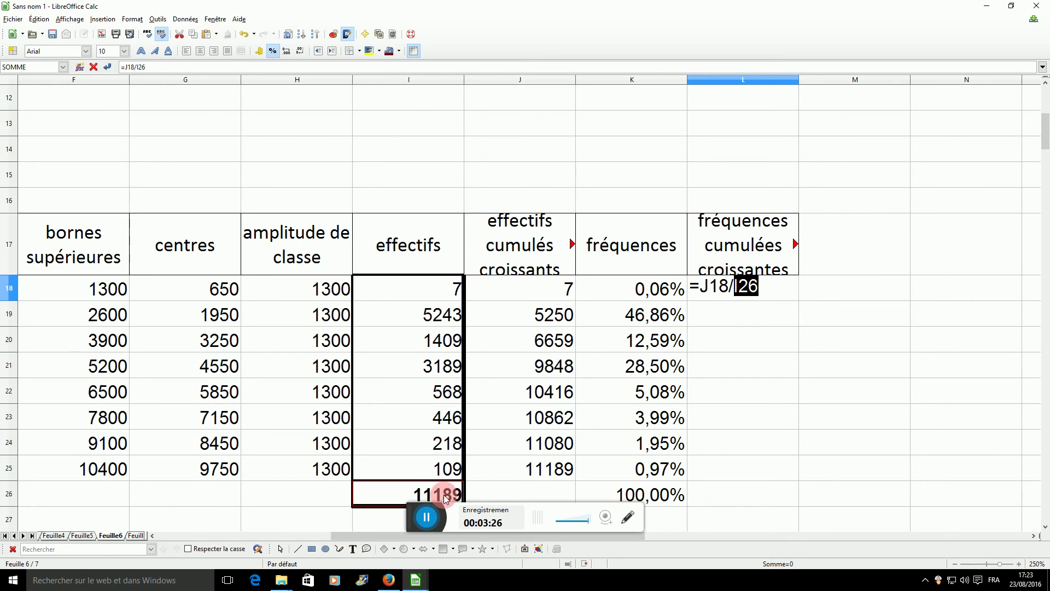
key(F4)
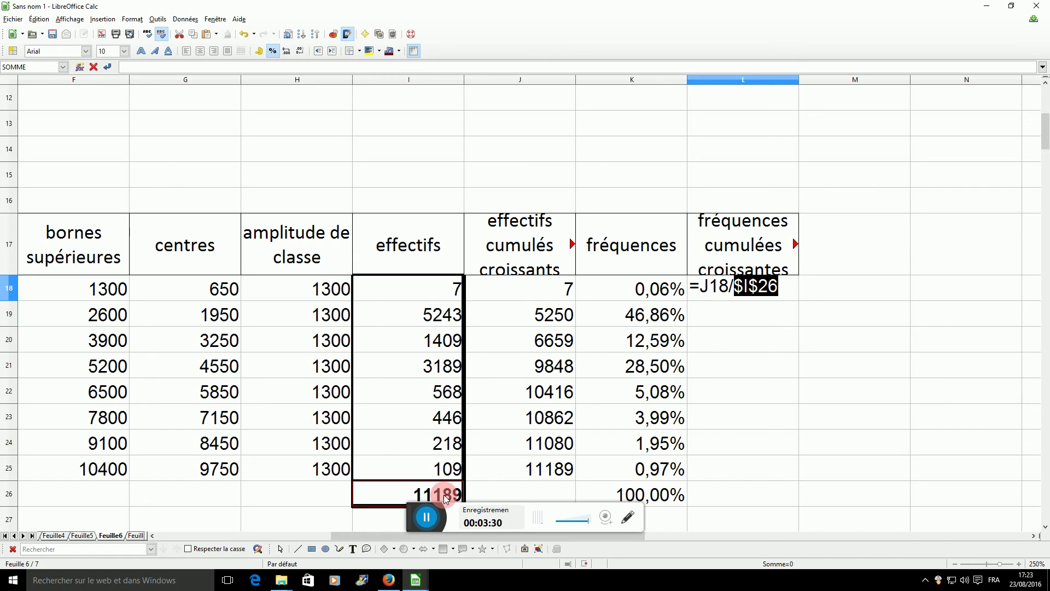
key(Return)
click(774, 288)
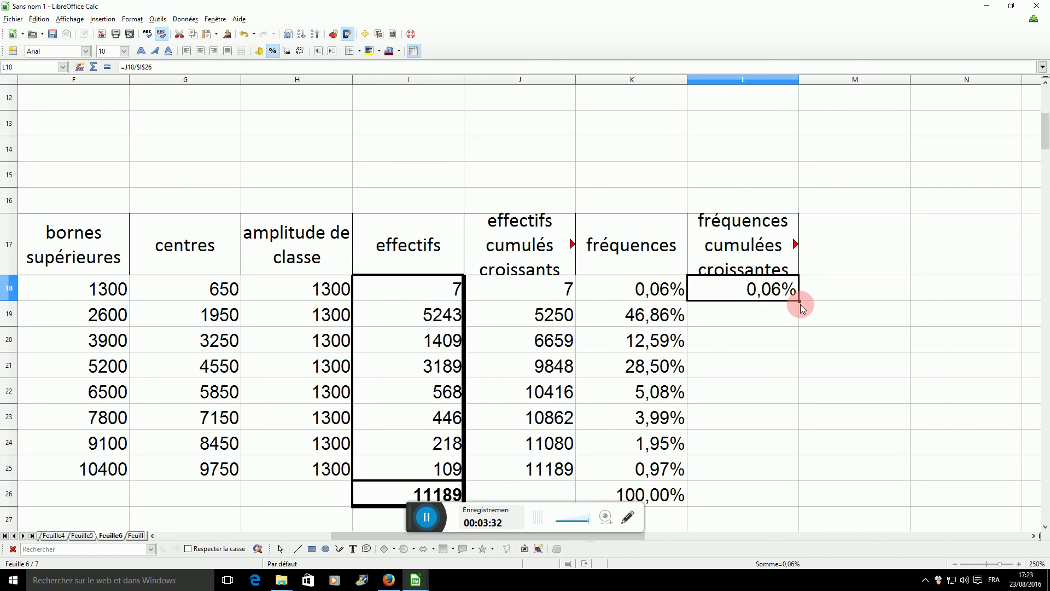
drag(799, 300, 799, 468)
- Examine the frequencies and cumulative values in rows 20, 22 and 25 against their class bounds
click(792, 468)
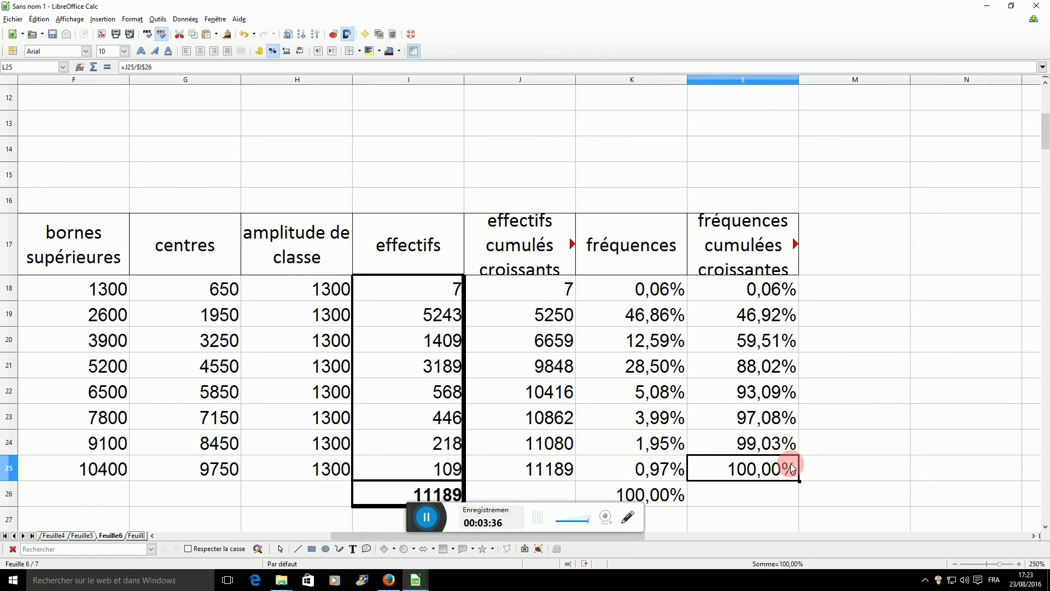
click(541, 395)
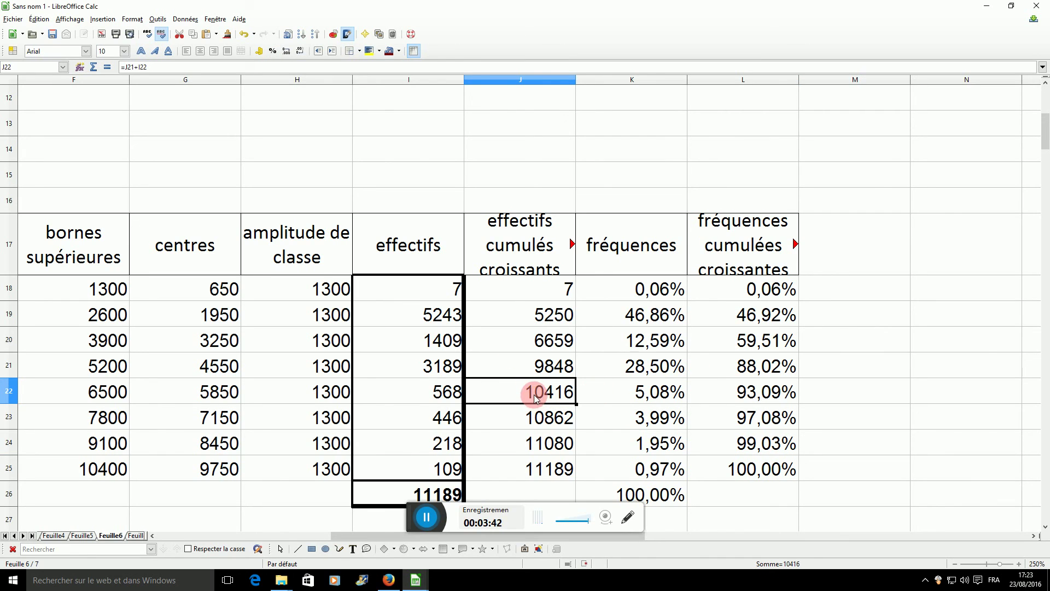
key(Left)
key(Left)
key(Left)
key(Left)
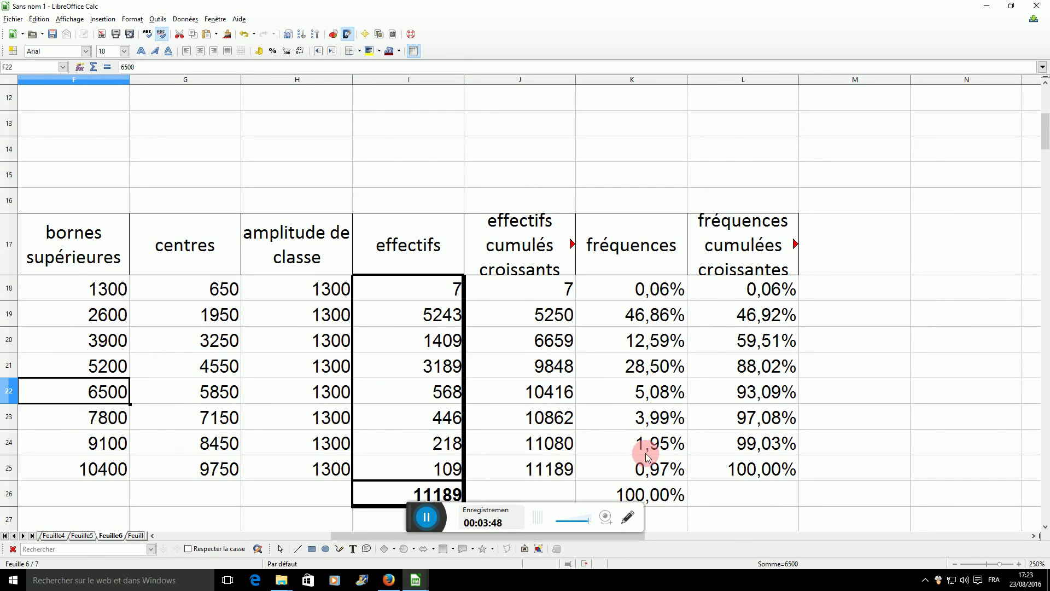
click(733, 391)
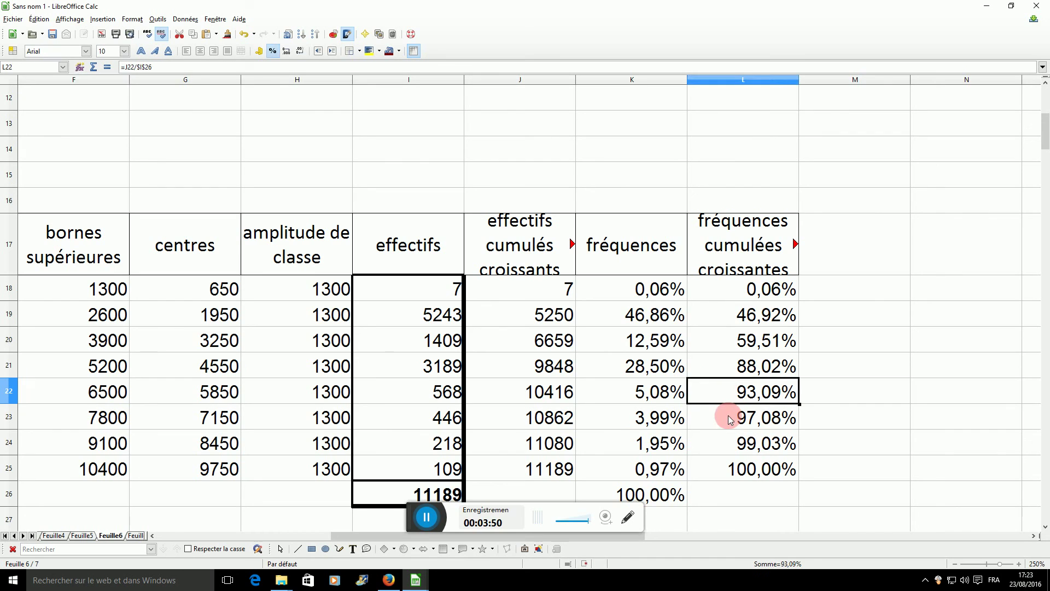
click(657, 342)
key(Left)
key(Left)
key(Left)
key(Left)
key(Left)
key(Left)
key(Left)
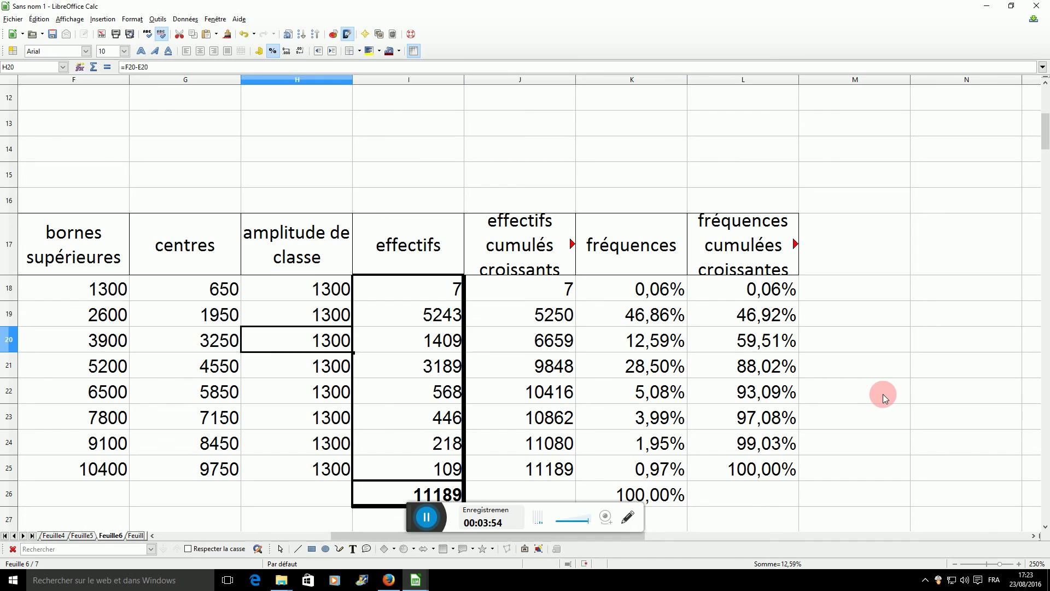